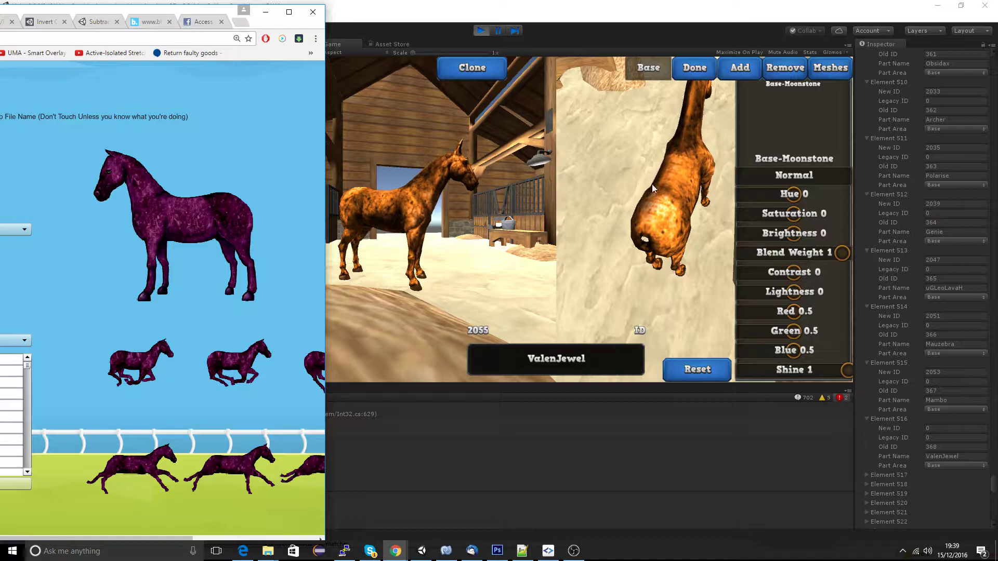
# Tint the Base-Moonstone layer to match the browser's reference horse: hue about -50.5, saturation about 31.6, brightness -74.
pyautogui.click(696, 208)
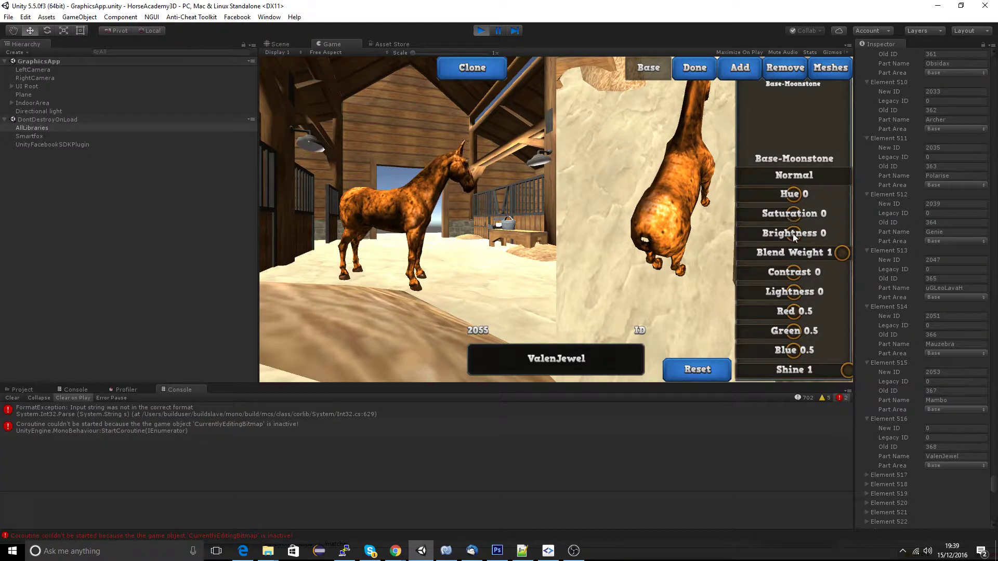
pyautogui.moveTo(791, 198); pyautogui.dragTo(754, 238)
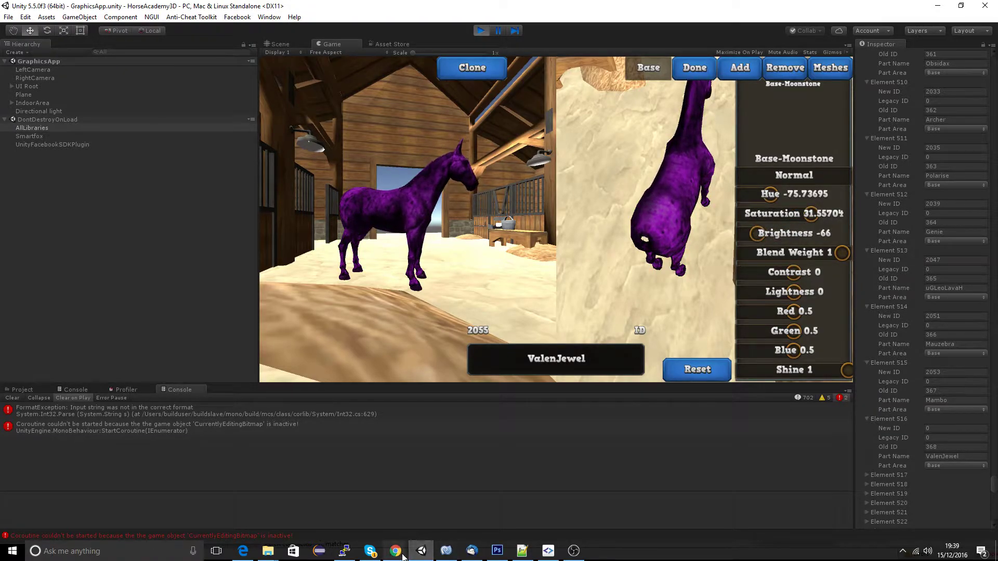
pyautogui.moveTo(395, 551)
pyautogui.click(447, 510)
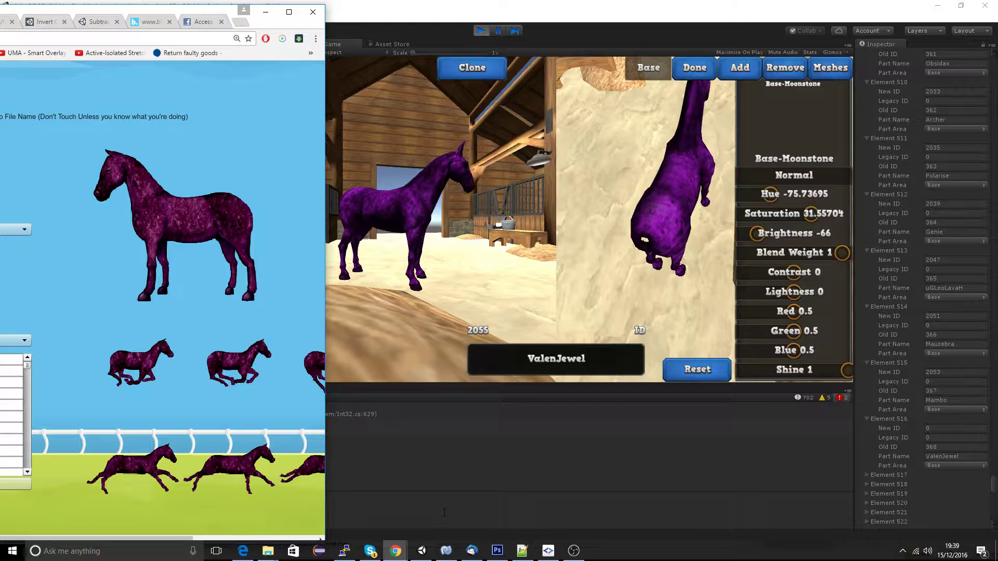
pyautogui.moveTo(173, 9); pyautogui.dragTo(0, 13)
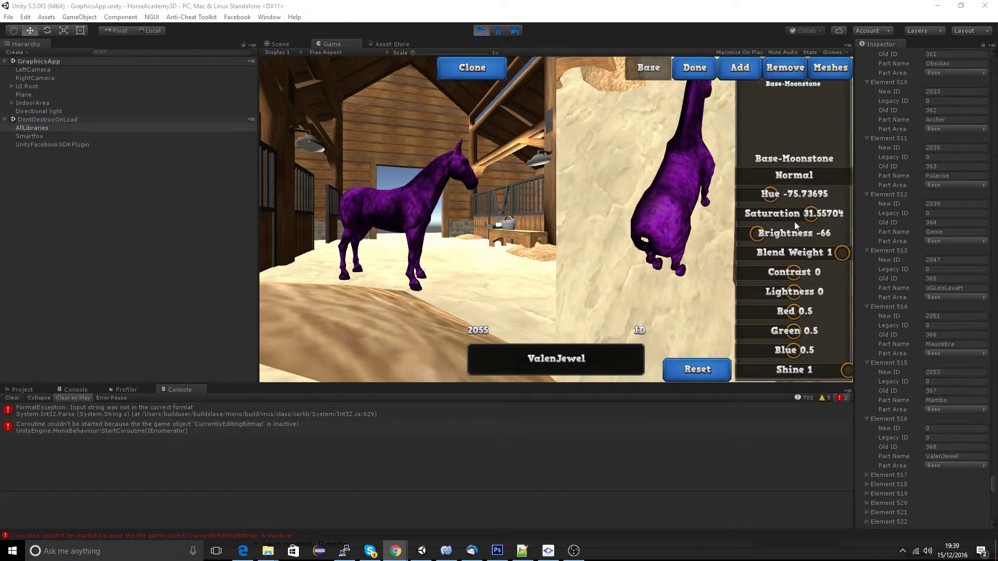
pyautogui.moveTo(770, 194); pyautogui.dragTo(780, 194)
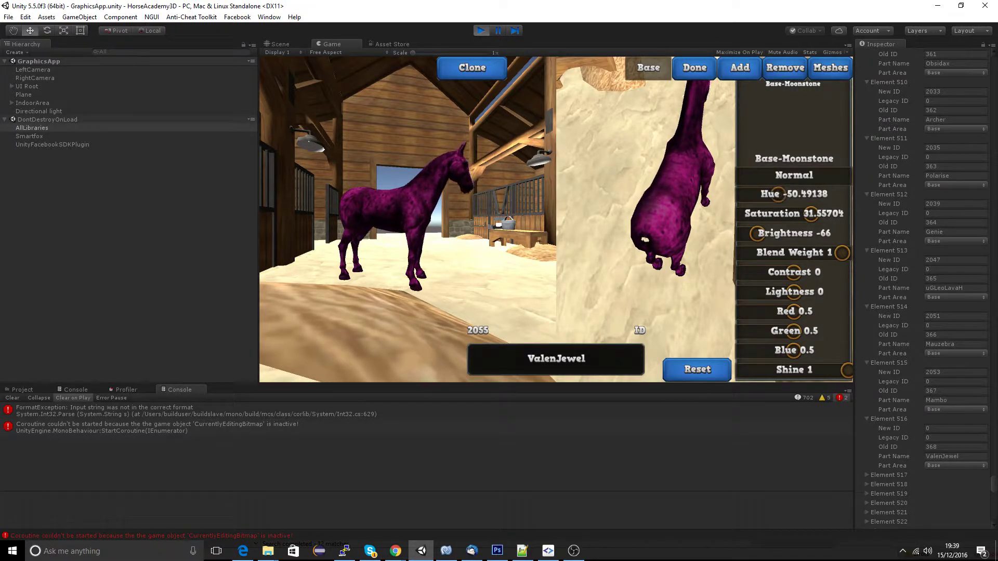
pyautogui.moveTo(0, 10); pyautogui.dragTo(0, 13)
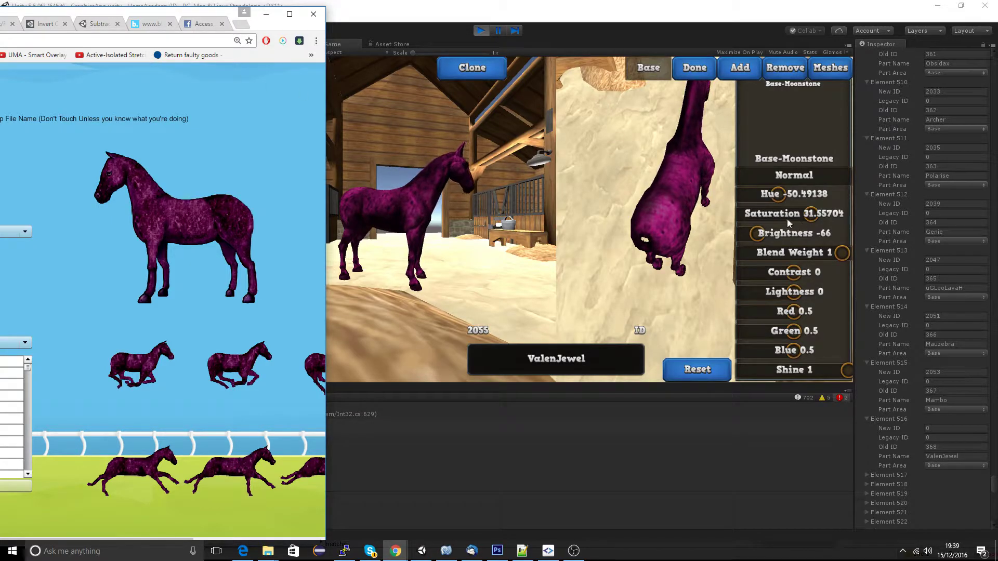
pyautogui.click(759, 235)
pyautogui.moveTo(759, 235); pyautogui.dragTo(753, 235)
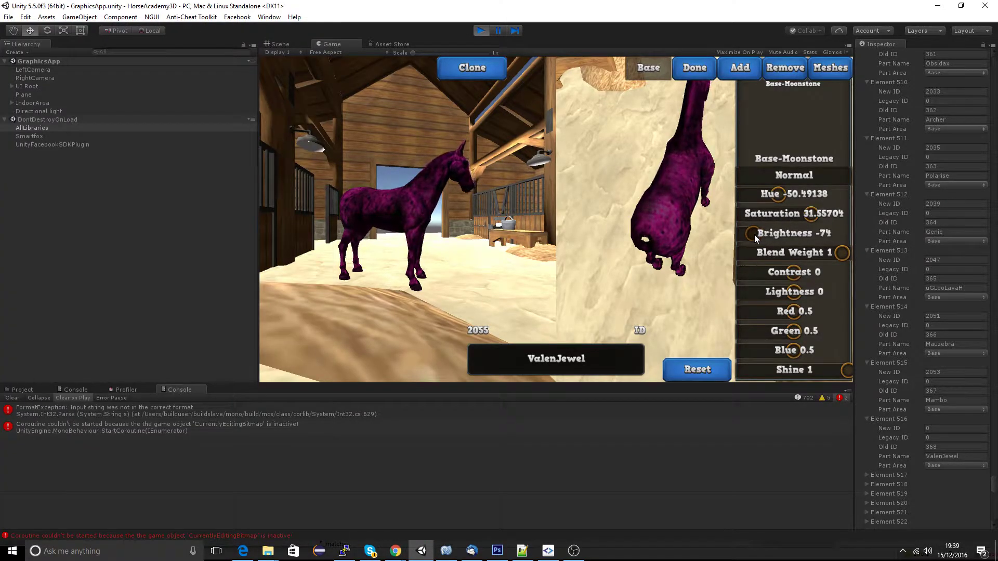
# Compare the horse with the browser's reference and add the Pattern Pinto Reverse overlay.
pyautogui.click(395, 550)
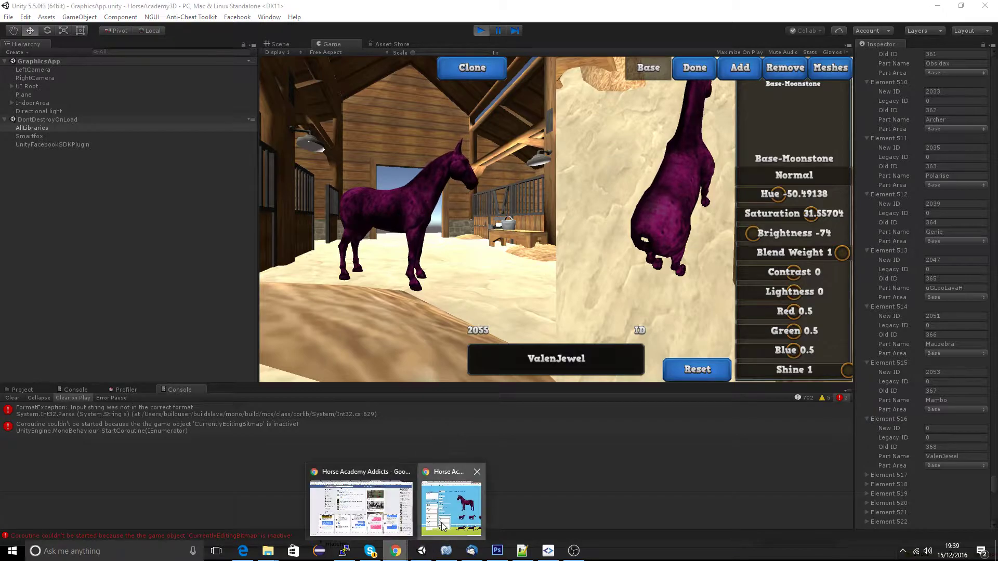
pyautogui.click(440, 507)
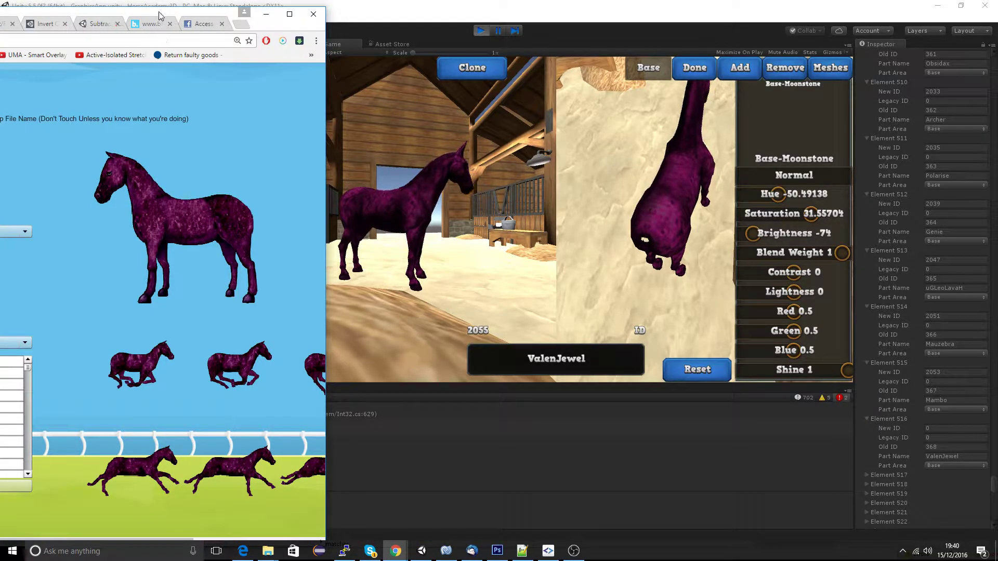
pyautogui.moveTo(160, 16); pyautogui.dragTo(0, 16)
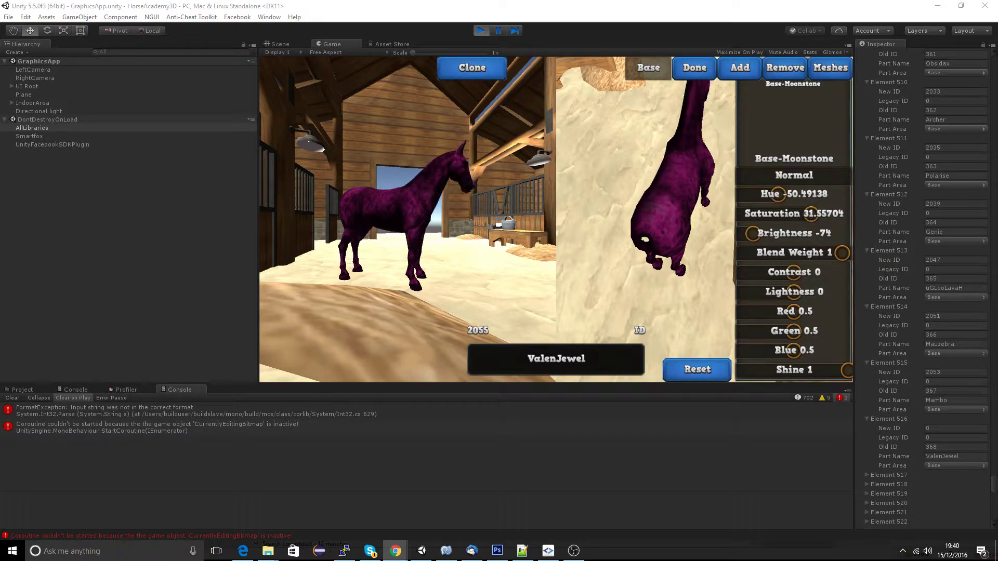
pyautogui.moveTo(0, 16); pyautogui.dragTo(0, 18)
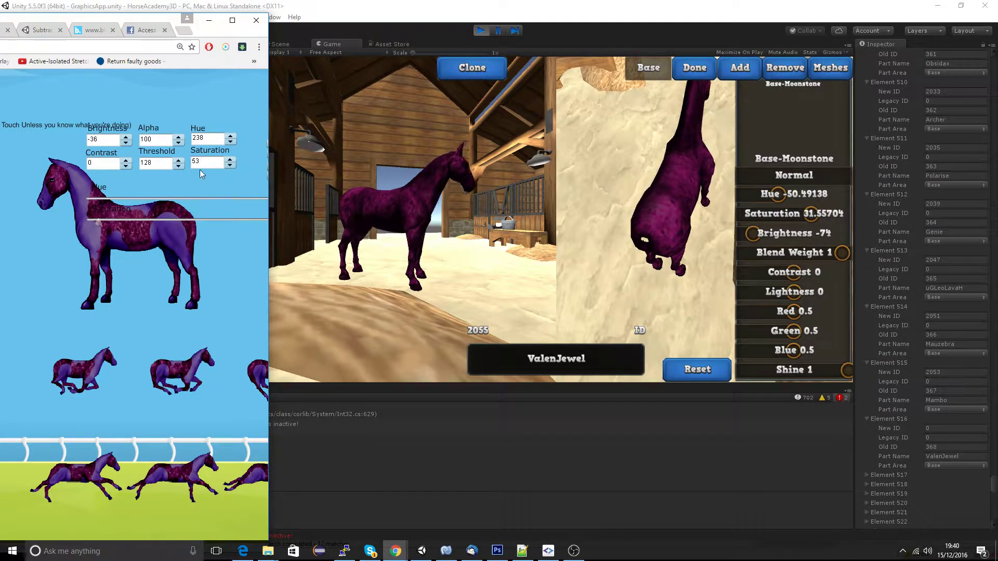
pyautogui.click(756, 104)
pyautogui.click(755, 70)
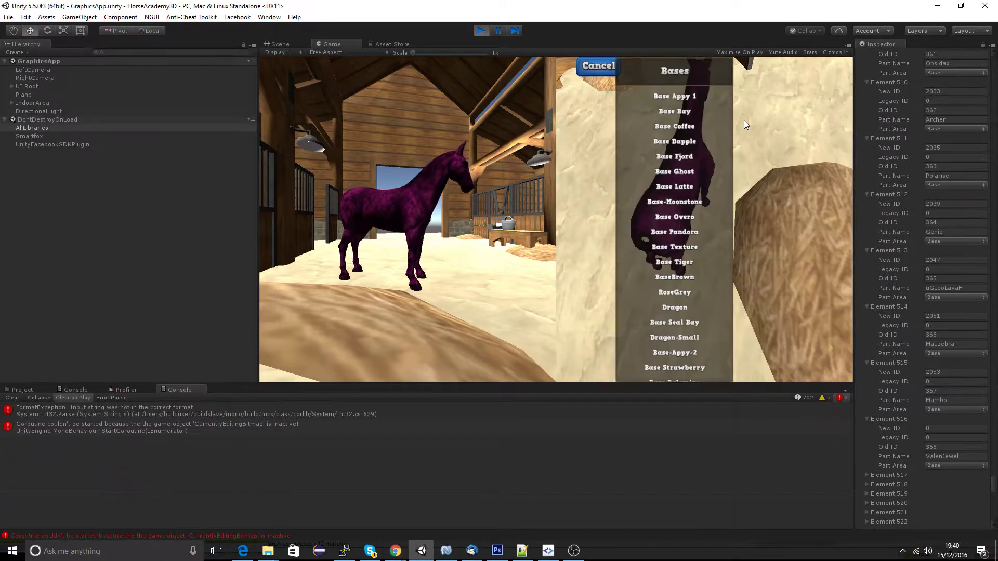
pyautogui.click(675, 75)
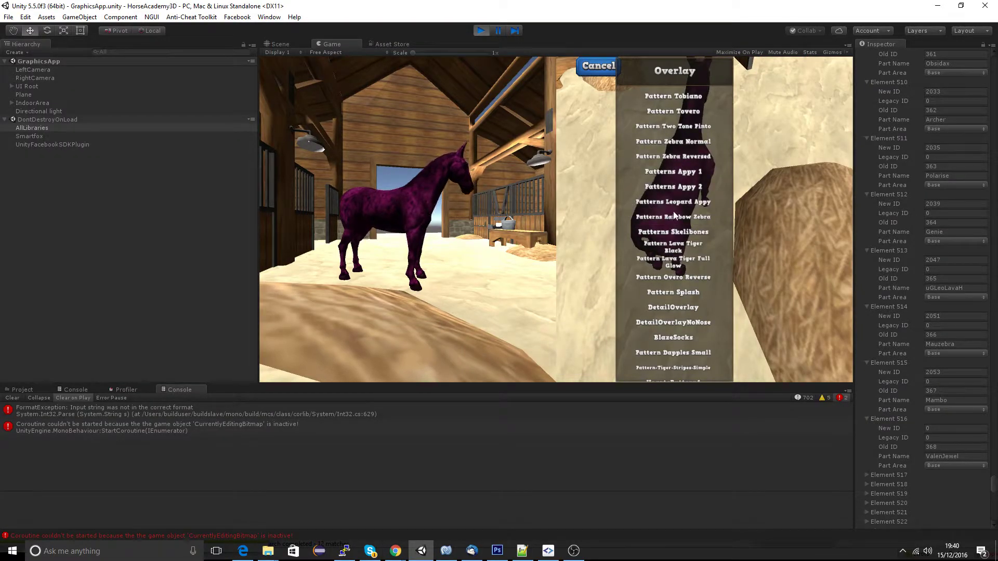
pyautogui.moveTo(677, 228); pyautogui.dragTo(674, 319)
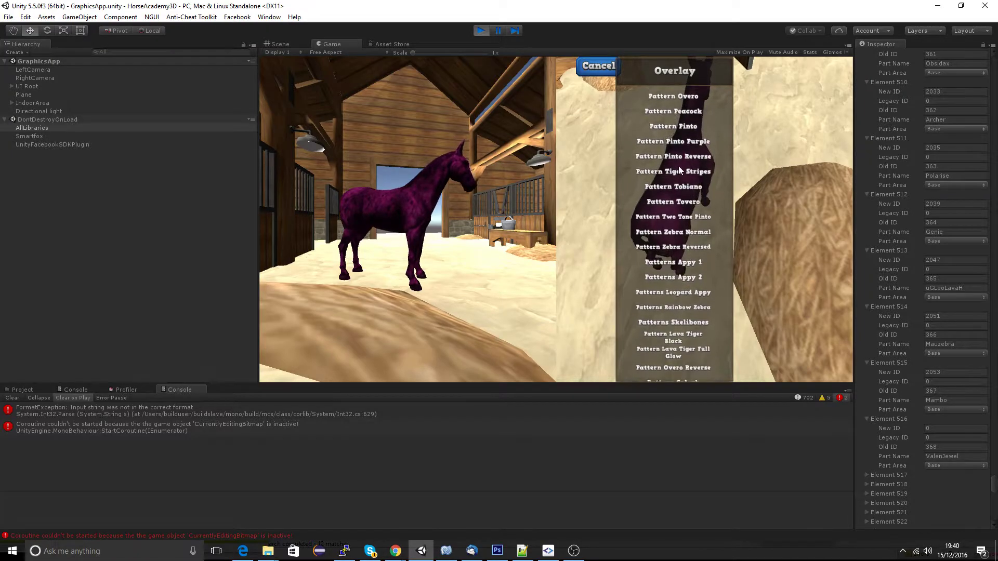
pyautogui.click(678, 156)
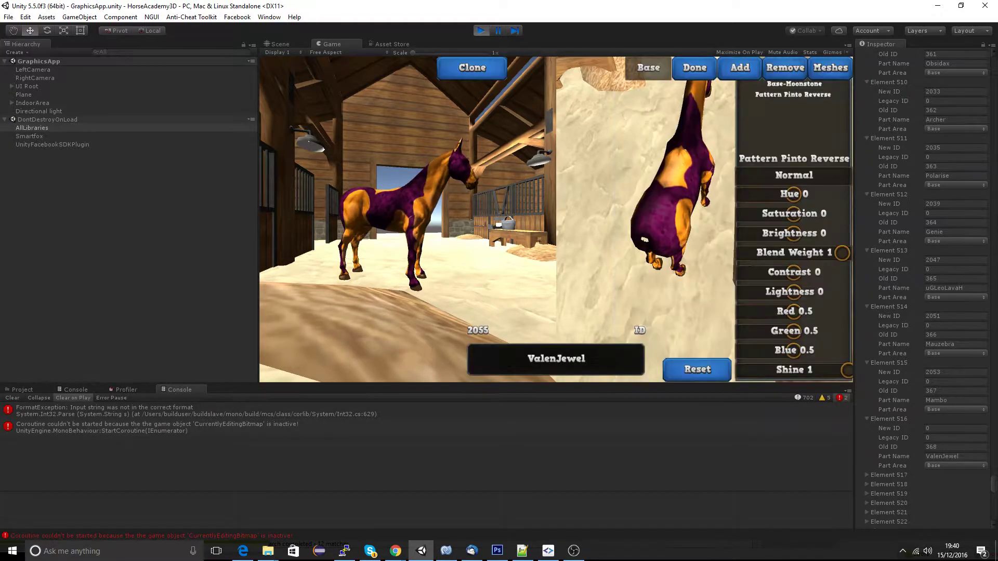
# Recolour the Pattern Pinto Reverse layer to match the reference horse: hue about -78.9, saturation about 59.6, brightness -74.
pyautogui.hotkey('alt', 'Tab')
pyautogui.moveTo(72, 18)
pyautogui.mouseDown()
pyautogui.moveTo(0, 13)
pyautogui.moveTo(83, 10)
pyautogui.mouseUp()
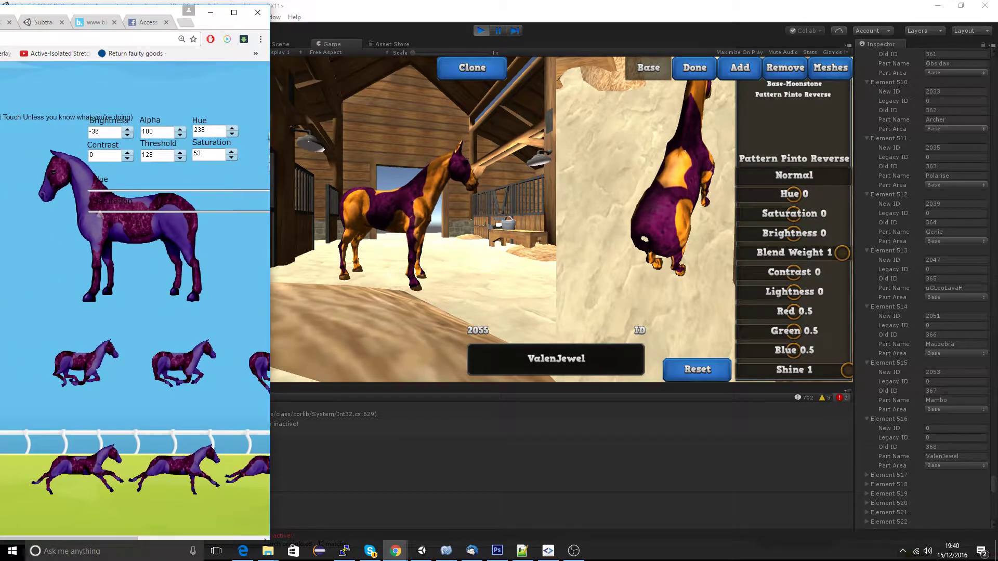
pyautogui.moveTo(216, 21); pyautogui.dragTo(22, 13)
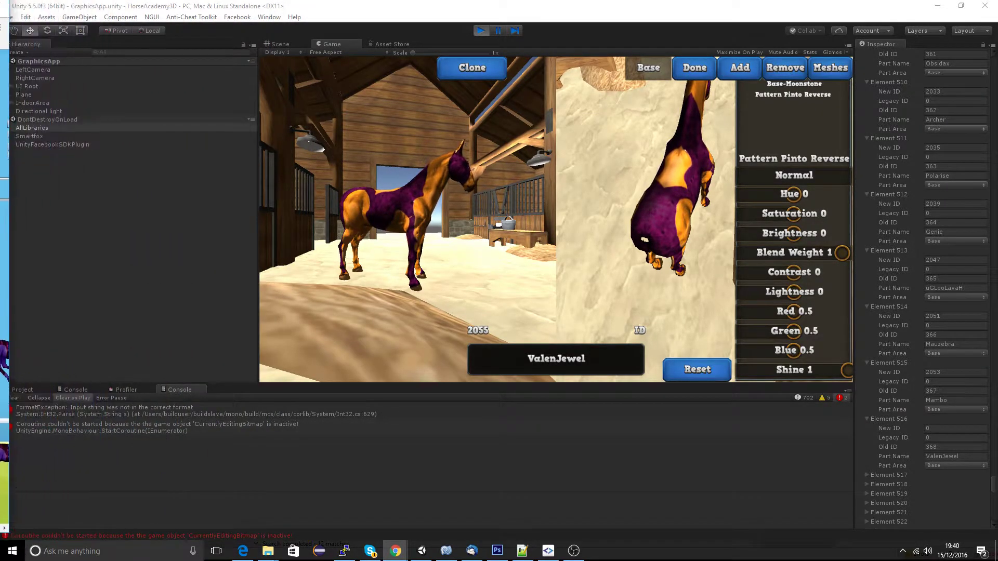
pyautogui.moveTo(793, 194); pyautogui.dragTo(753, 235)
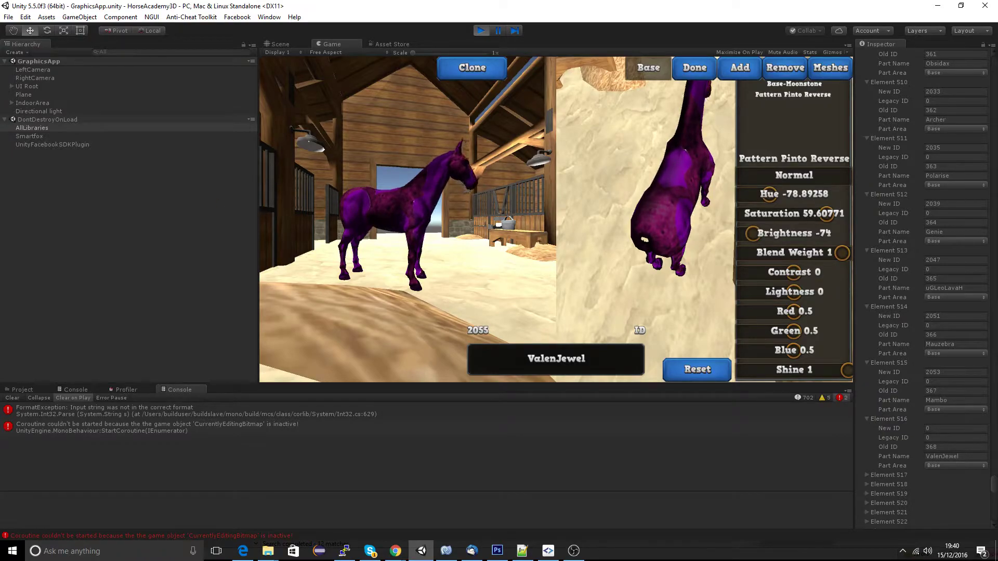
# Set the Pattern Pinto Reverse layer's shine to 0 and its brightness to -87, checking against the reference horse.
pyautogui.moveTo(0, 18); pyautogui.dragTo(42, 20)
pyautogui.click(846, 373)
pyautogui.moveTo(846, 372); pyautogui.dragTo(709, 373)
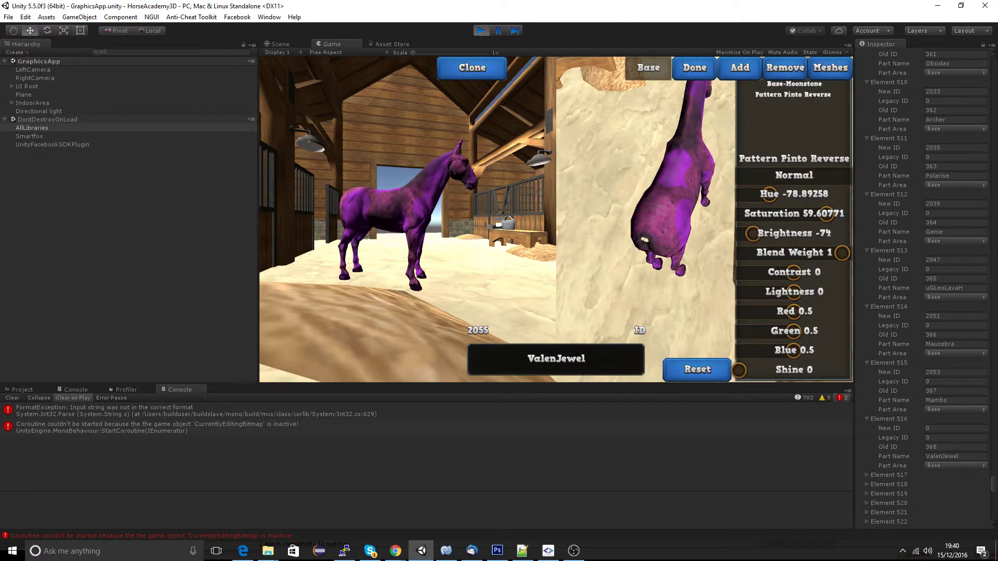
pyautogui.hotkey('alt', 'Tab')
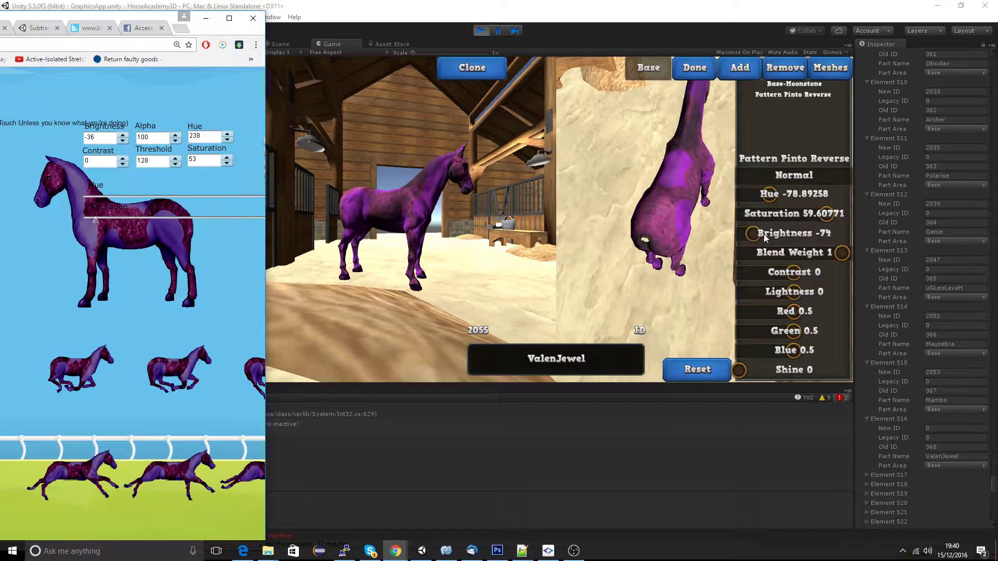
pyautogui.moveTo(755, 236); pyautogui.dragTo(749, 237)
# Adjust the Base-Moonstone layer against the reference horse: hue about -45.8, saturation about 95.5, brightness -80, contrast about 5.3.
pyautogui.click(761, 161)
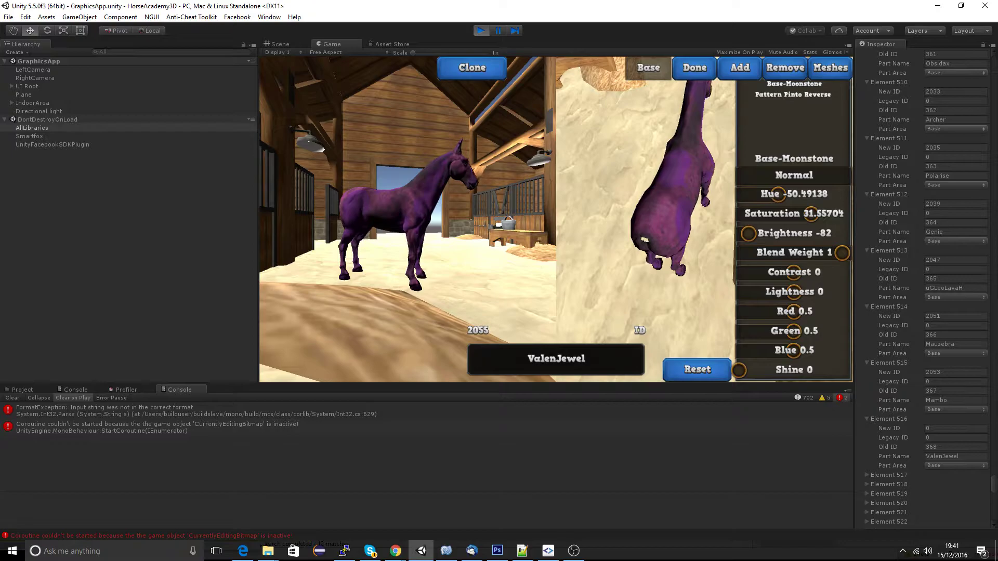
pyautogui.hotkey('alt', 'Tab')
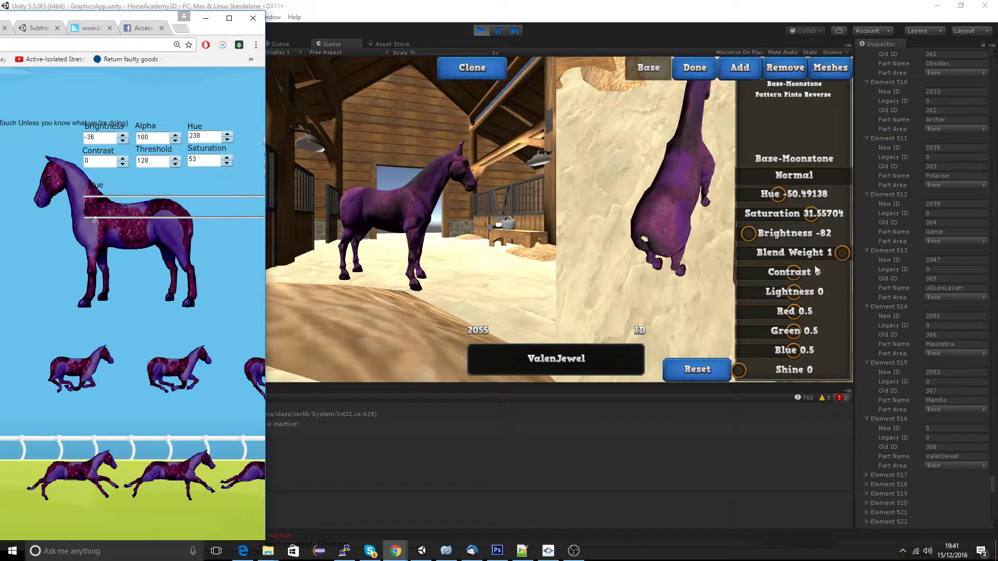
pyautogui.click(756, 234)
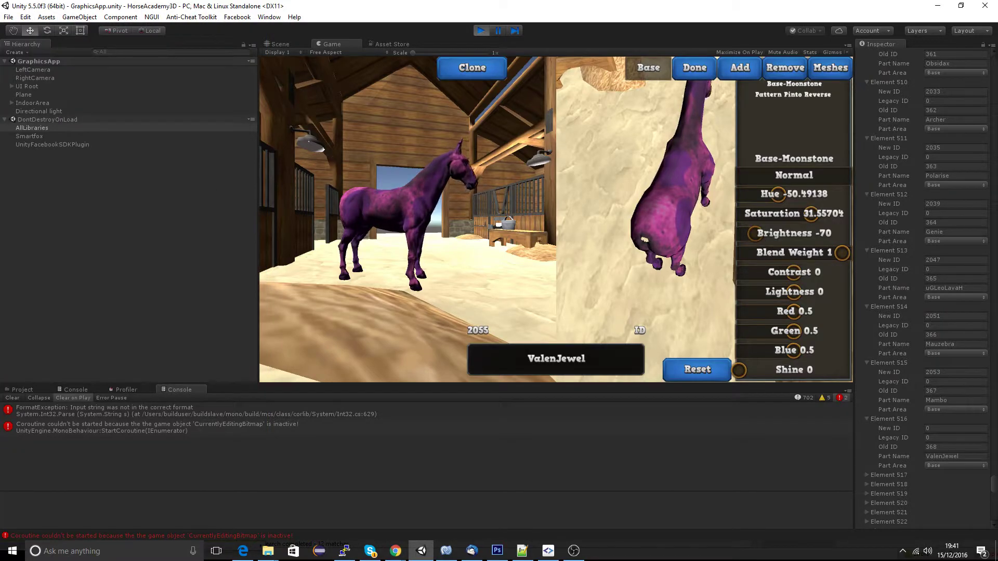
pyautogui.hotkey('alt', 'Tab')
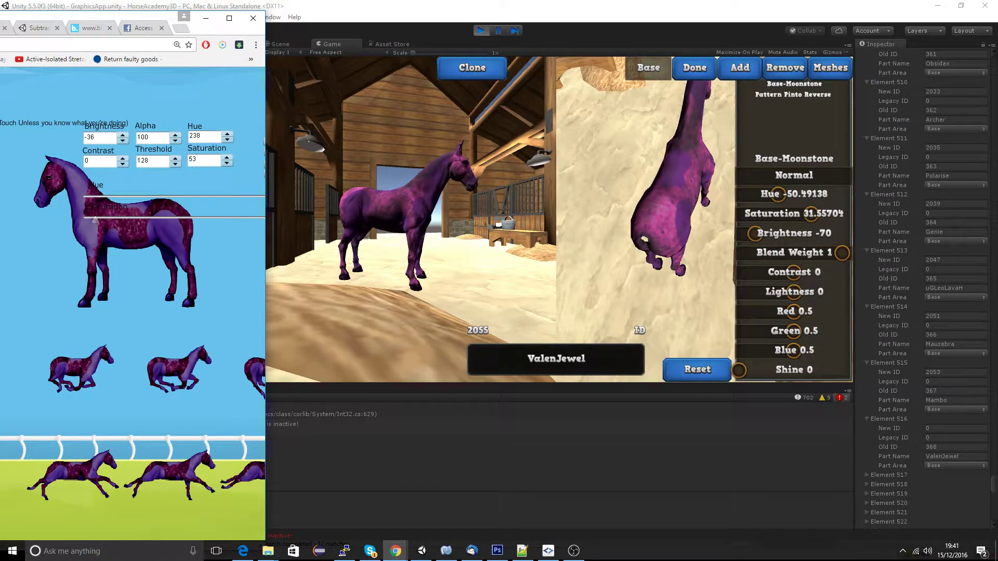
pyautogui.click(812, 218)
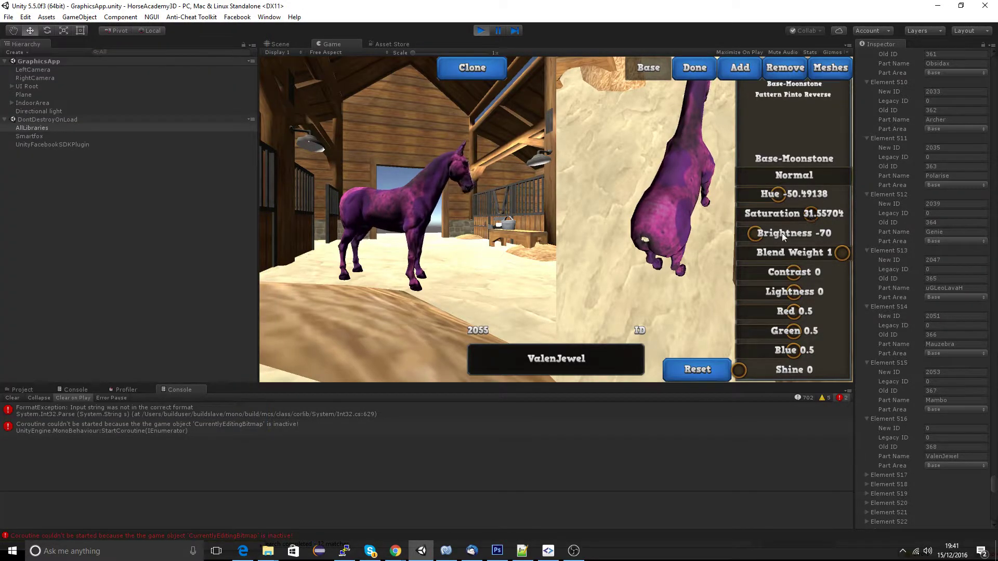
pyautogui.moveTo(755, 232); pyautogui.dragTo(749, 233)
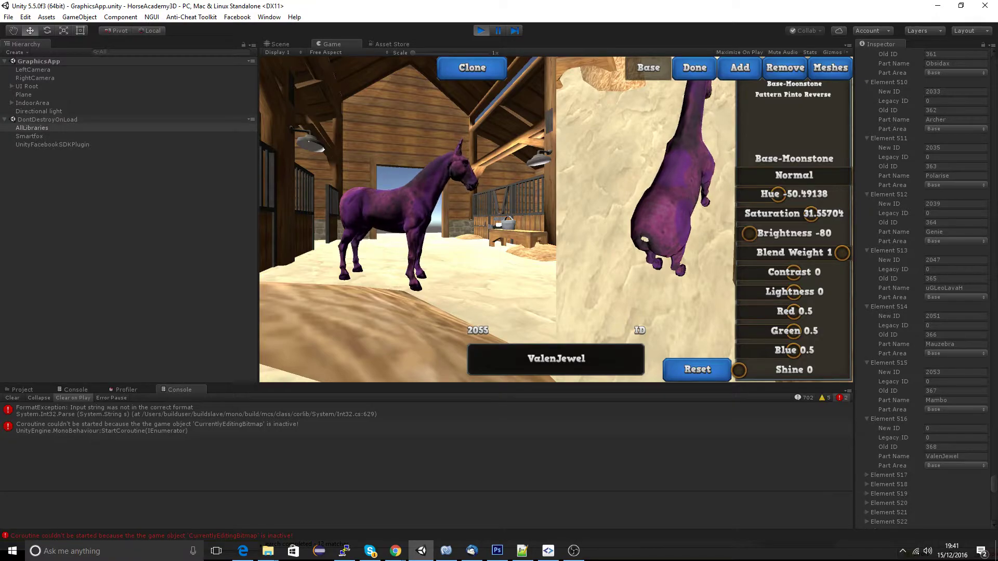
pyautogui.hotkey('alt', 'Tab')
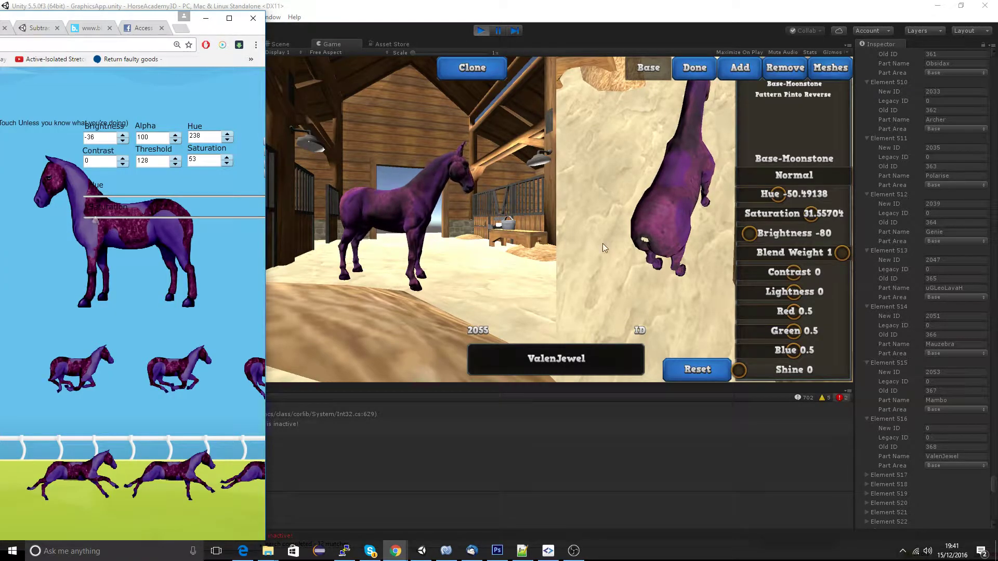
pyautogui.click(810, 272)
pyautogui.moveTo(800, 270)
pyautogui.mouseDown()
pyautogui.moveTo(823, 274)
pyautogui.moveTo(802, 274)
pyautogui.mouseUp()
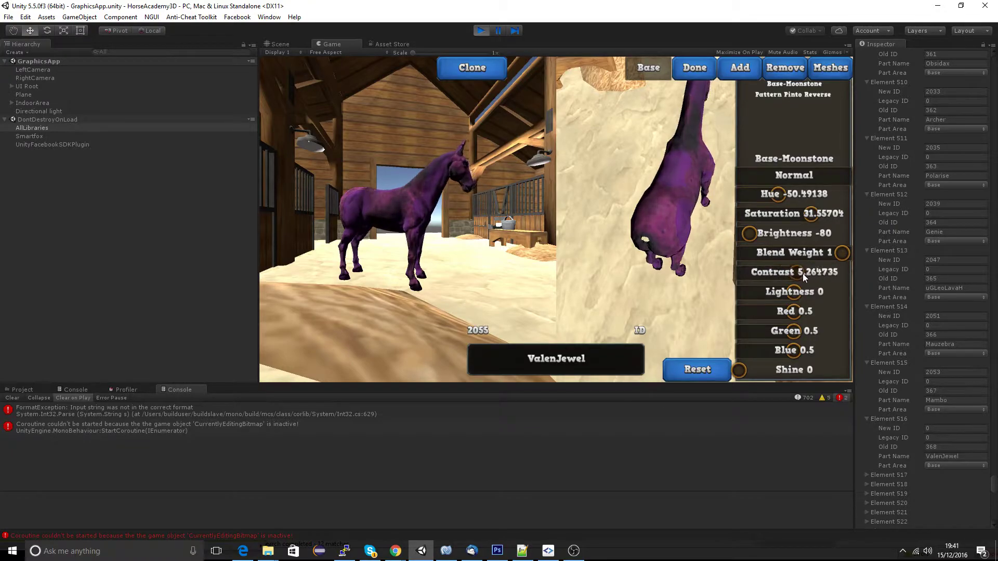
pyautogui.hotkey('alt', 'Tab')
pyautogui.hotkey('alt', 'Tab')
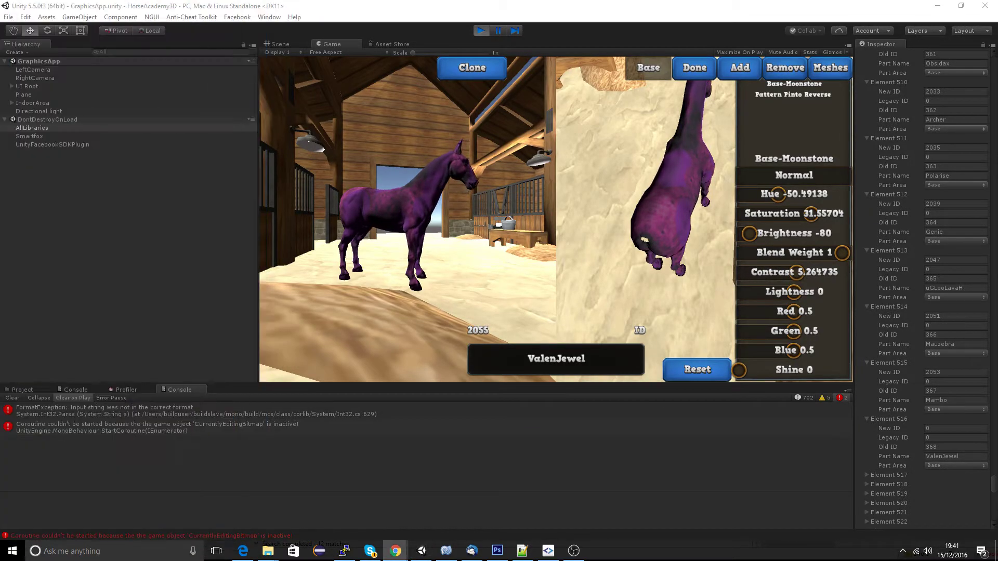
pyautogui.moveTo(819, 215); pyautogui.dragTo(851, 225)
pyautogui.moveTo(775, 195)
pyautogui.mouseDown()
pyautogui.moveTo(784, 201)
pyautogui.moveTo(775, 197)
pyautogui.mouseUp()
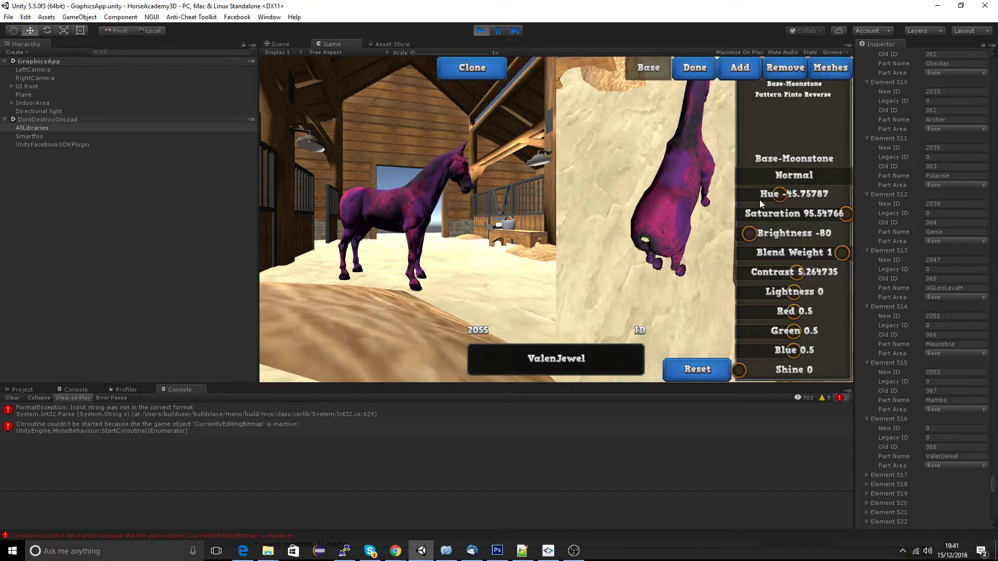
# Shift the Pattern Pinto Reverse layer's hue to about -97.8 and compare it with the reference horse.
pyautogui.click(792, 95)
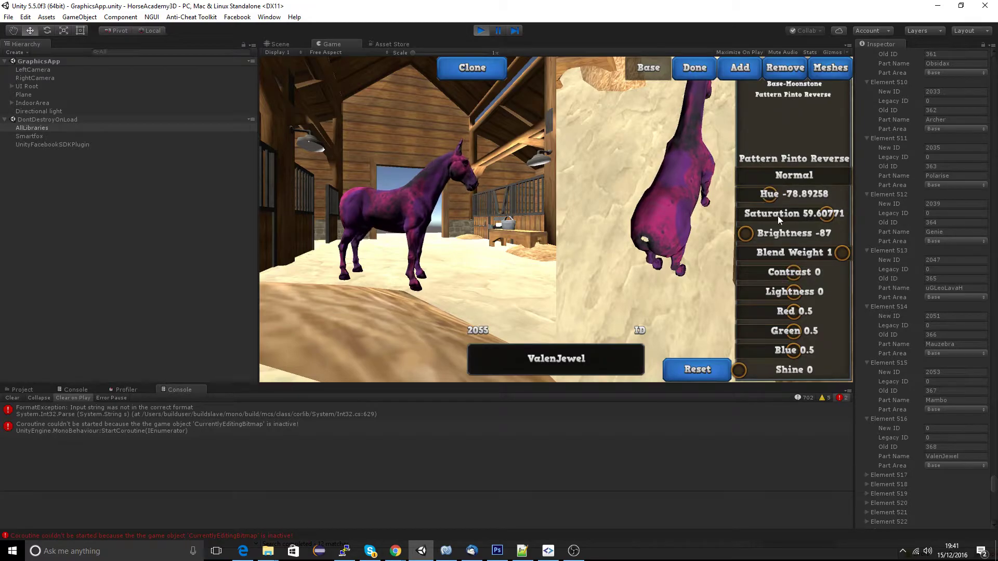
pyautogui.moveTo(770, 198)
pyautogui.mouseDown()
pyautogui.moveTo(786, 201)
pyautogui.moveTo(765, 195)
pyautogui.mouseUp()
pyautogui.hotkey('alt', 'Tab')
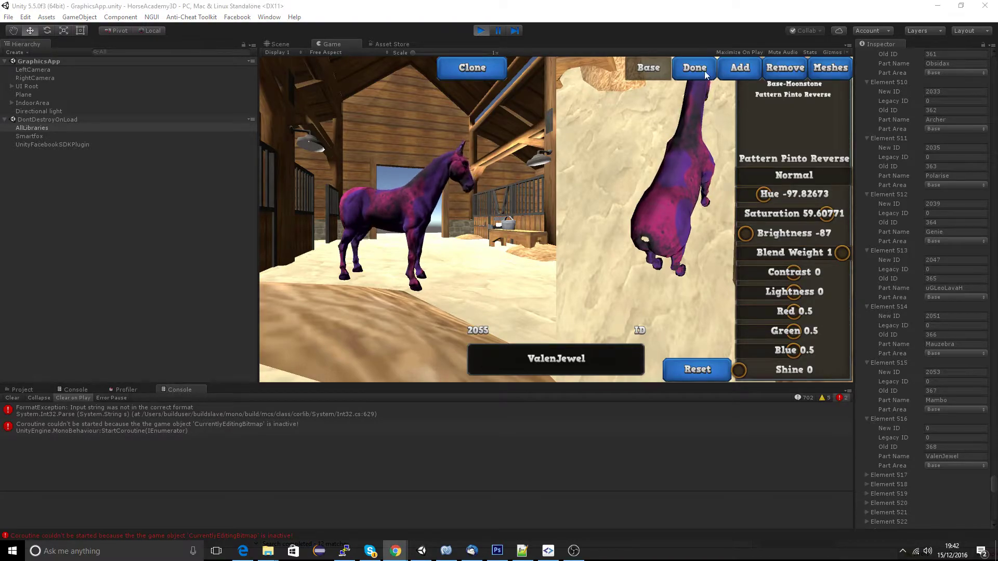
# Refine the Base-Moonstone layer to hue about -61.5, saturation 100 and brightness -84, and compare it with the reference horse.
pyautogui.click(812, 83)
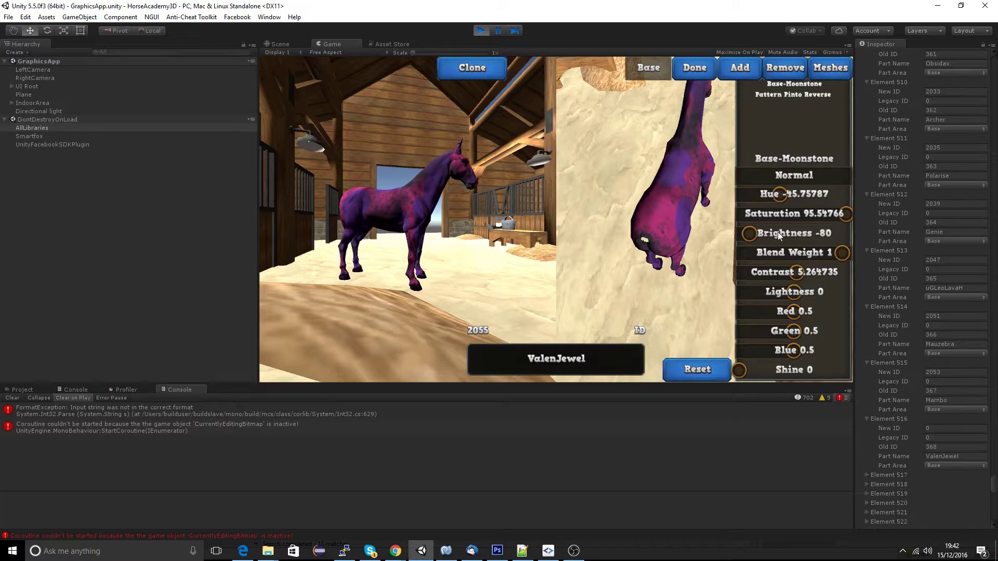
pyautogui.moveTo(775, 195); pyautogui.dragTo(772, 196)
pyautogui.moveTo(840, 215); pyautogui.dragTo(855, 216)
pyautogui.moveTo(750, 234); pyautogui.dragTo(748, 234)
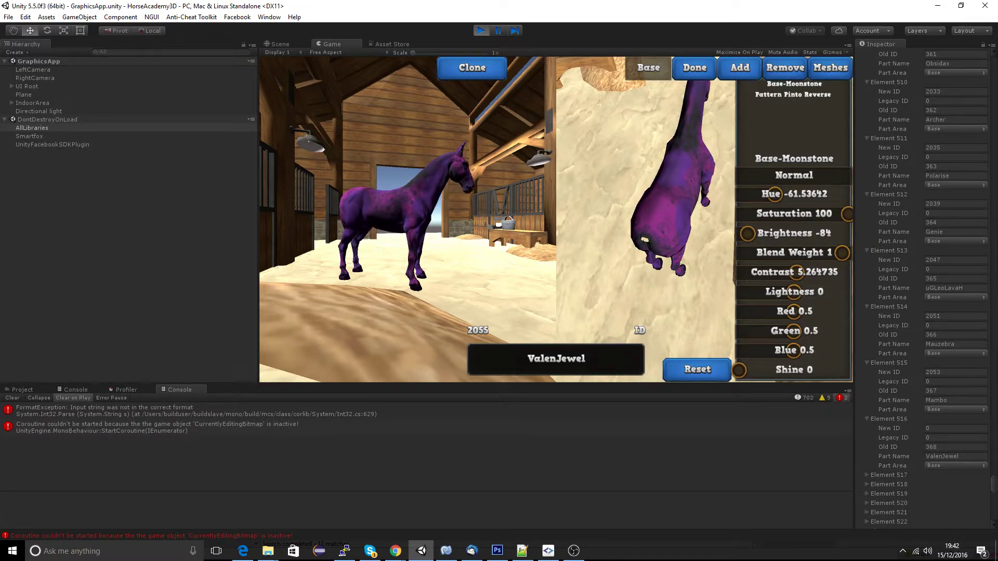
pyautogui.hotkey('alt', 'Tab')
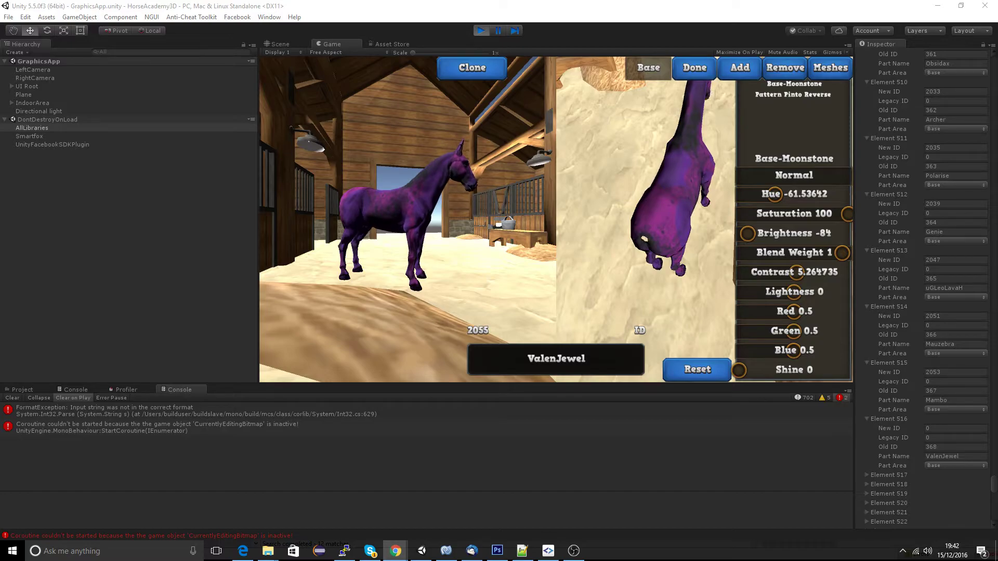
# Check the reference horse, add a second Pattern Pinto Reverse overlay layer, and set its blend mode to Multiply.
pyautogui.moveTo(0, 5); pyautogui.dragTo(0, 1)
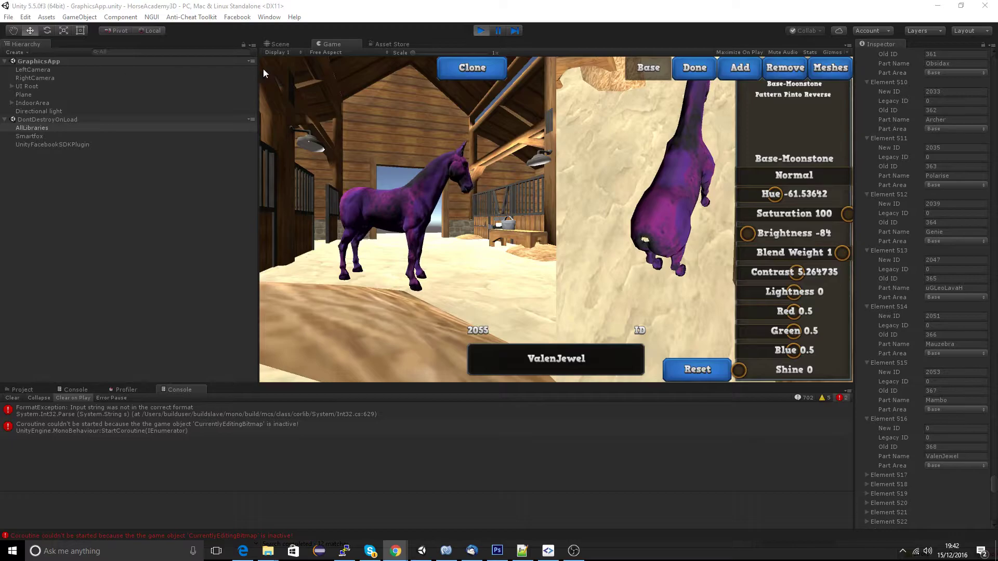
pyautogui.click(753, 66)
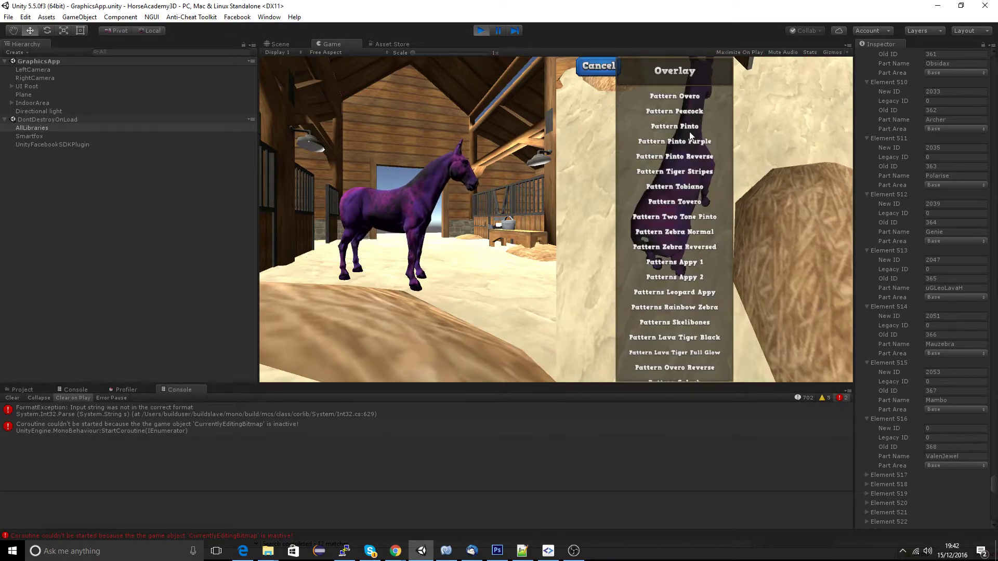
pyautogui.click(689, 156)
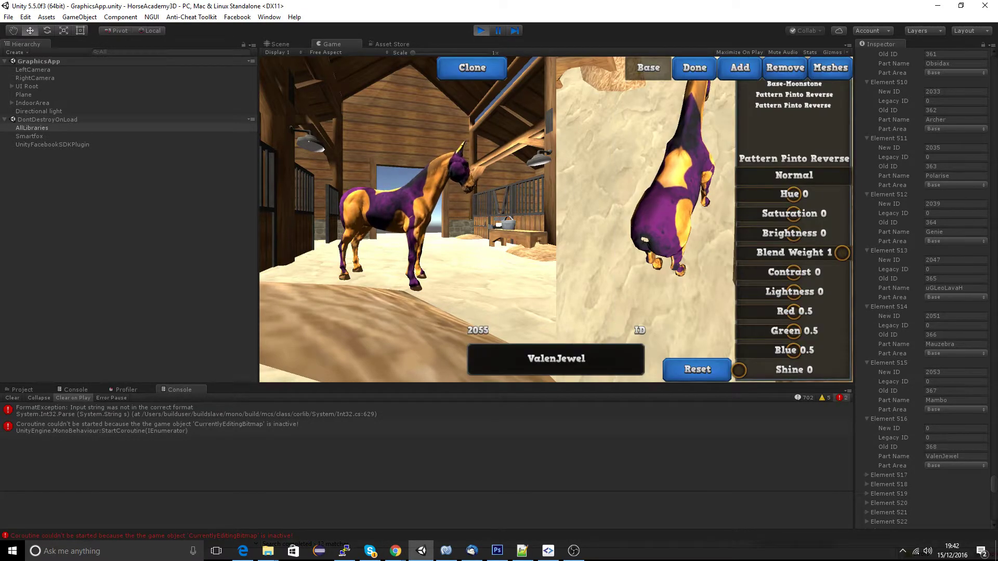
pyautogui.hotkey('alt', 'Tab')
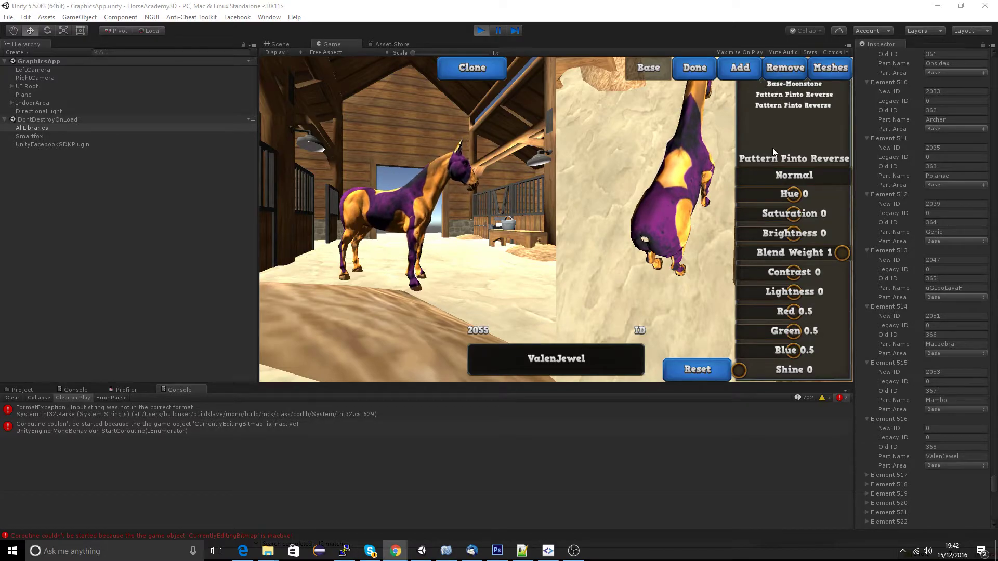
pyautogui.click(780, 175)
pyautogui.click(657, 248)
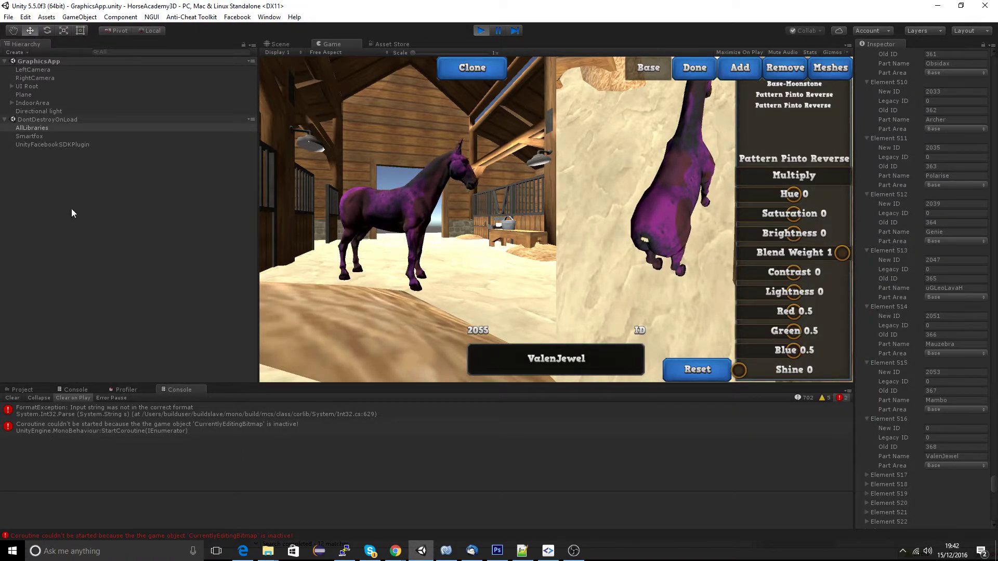
# Set the new Pinto Reverse layer's hue to about -45.8, saturation to about 96.4 and brightness to -12, and remove the older duplicate layer.
pyautogui.moveTo(794, 194); pyautogui.dragTo(777, 197)
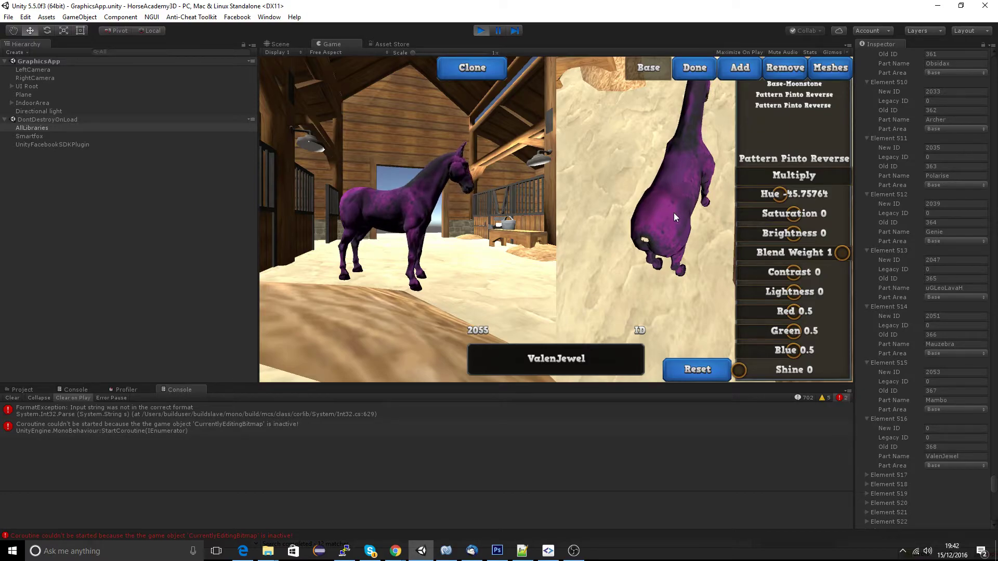
pyautogui.moveTo(806, 217); pyautogui.dragTo(784, 240)
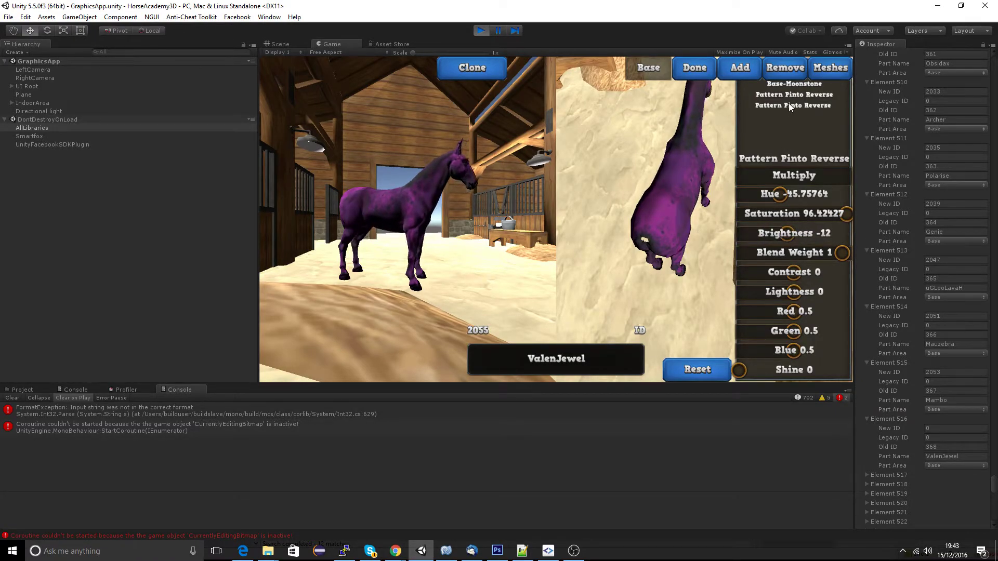
pyautogui.click(785, 68)
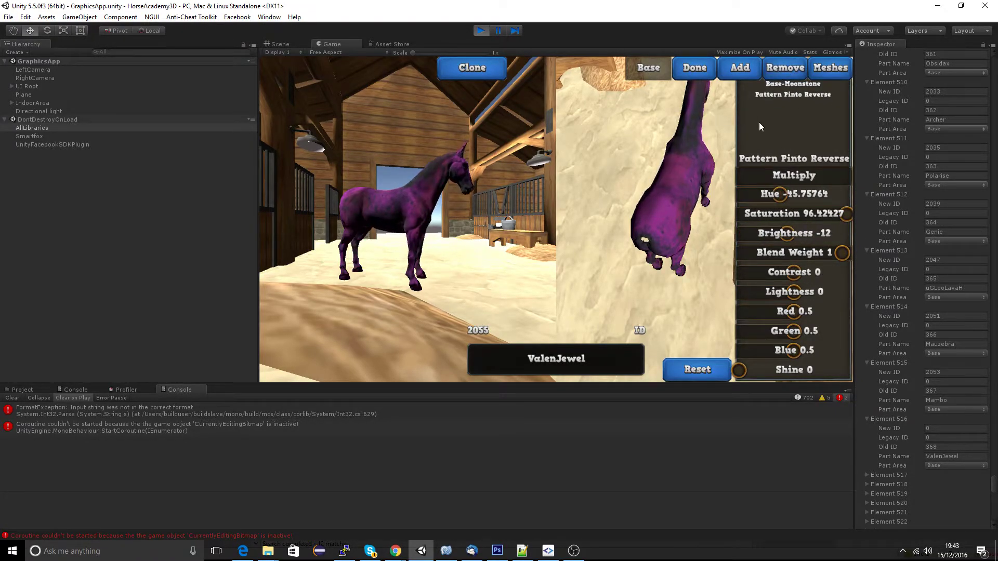
# Switch the remaining Pattern Pinto Reverse layer to Normal blending, with hue about -66.3, saturation about 52.6 and brightness -58.
pyautogui.moveTo(787, 233); pyautogui.dragTo(787, 209)
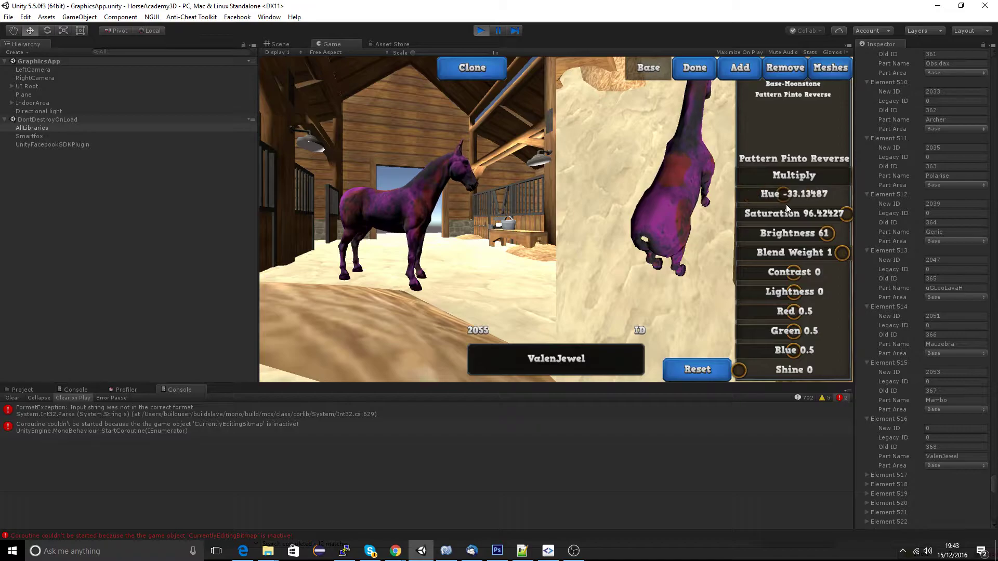
pyautogui.click(813, 176)
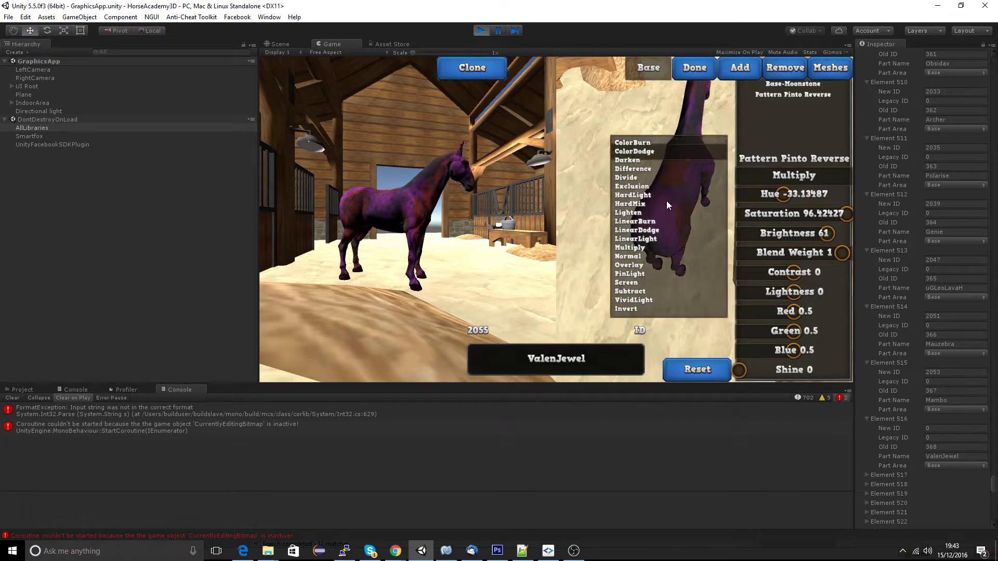
pyautogui.click(639, 256)
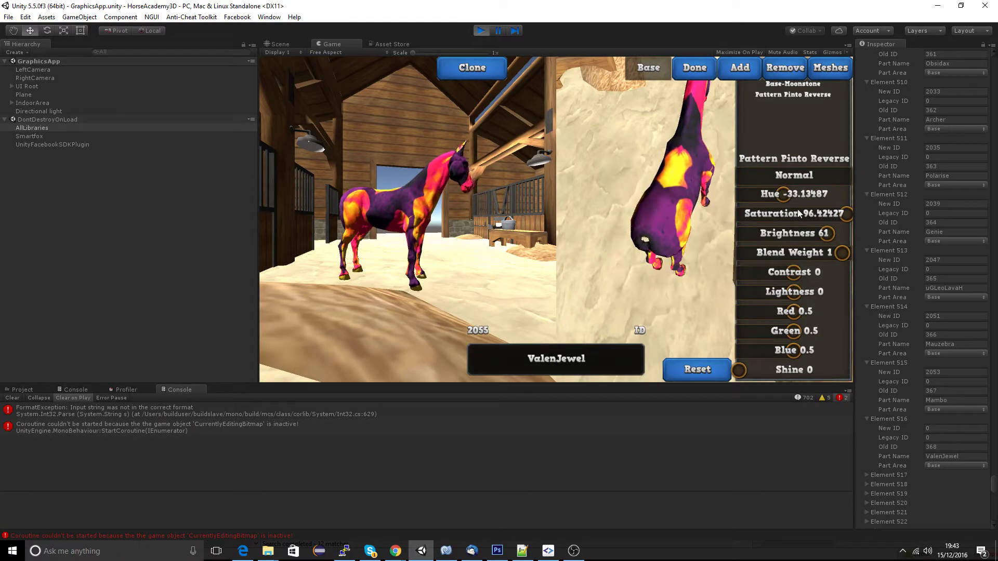
pyautogui.moveTo(842, 213); pyautogui.dragTo(778, 213)
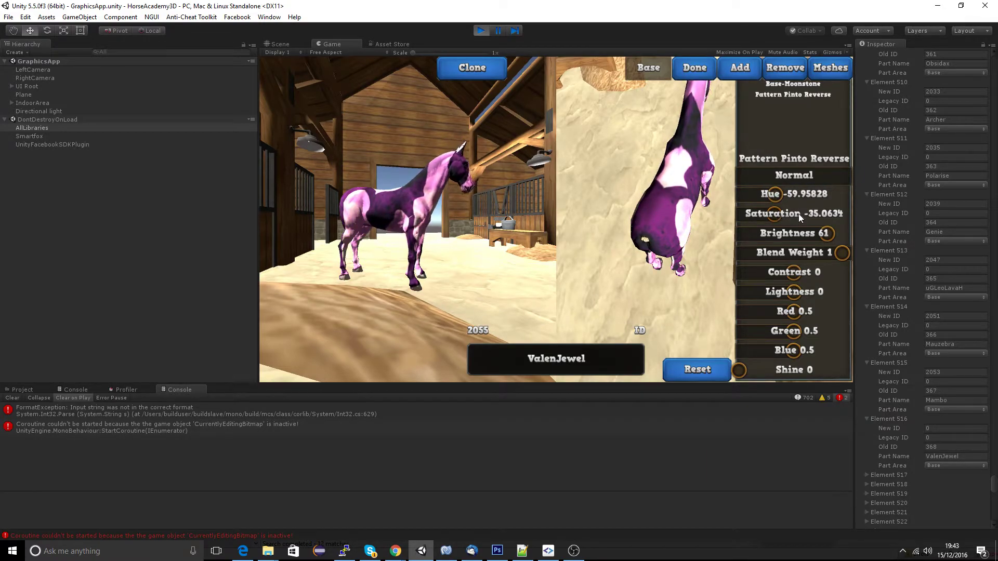
pyautogui.moveTo(814, 215); pyautogui.dragTo(771, 194)
pyautogui.moveTo(828, 233); pyautogui.dragTo(751, 216)
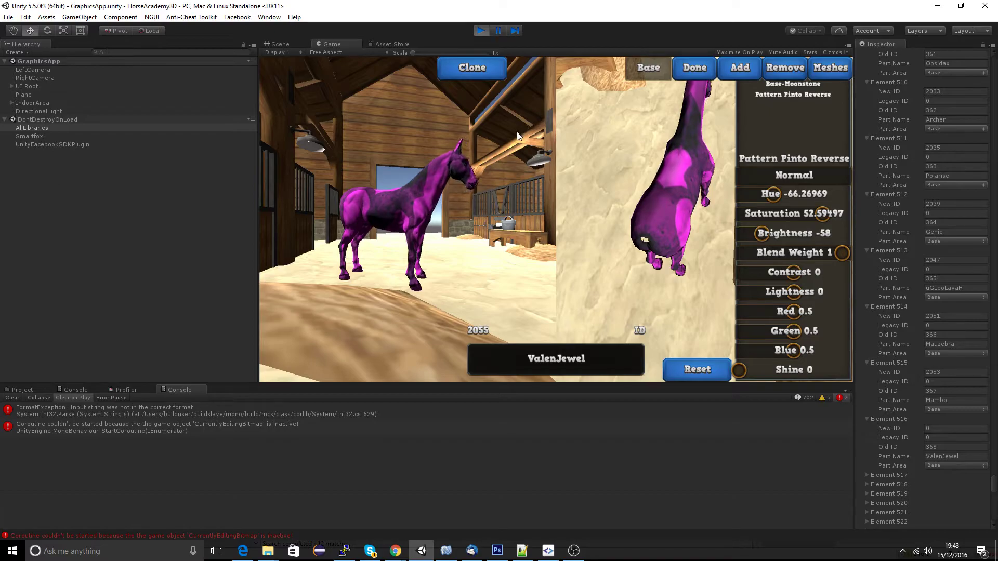
# Add a Patterns Appy 2 overlay layer to the horse and compare it with the reference horse.
pyautogui.click(745, 67)
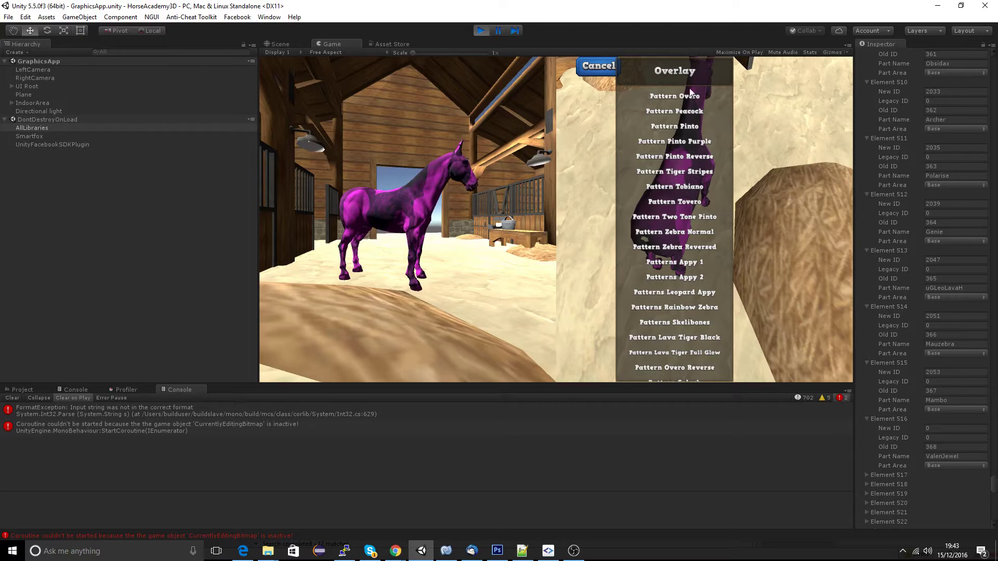
pyautogui.click(671, 75)
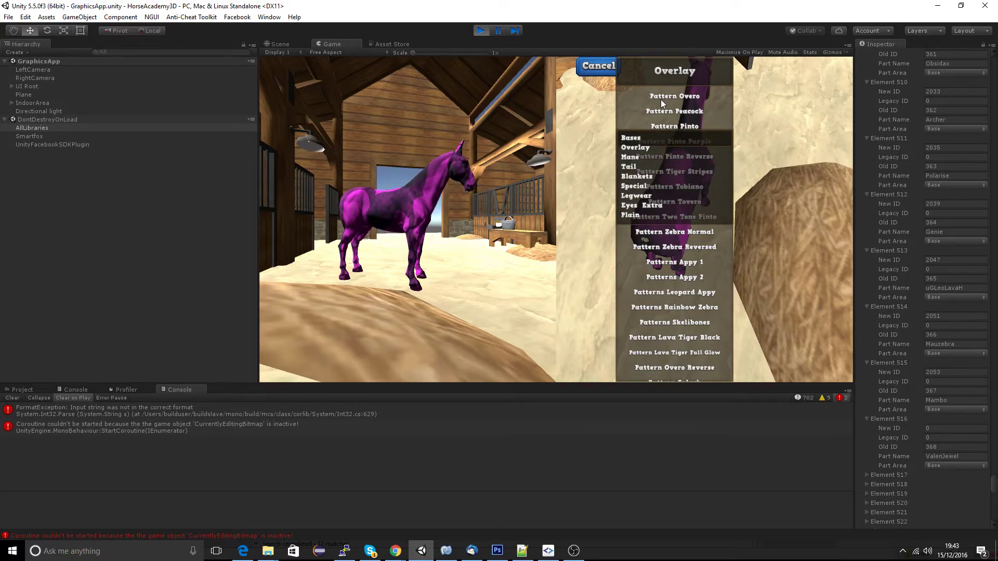
pyautogui.click(656, 164)
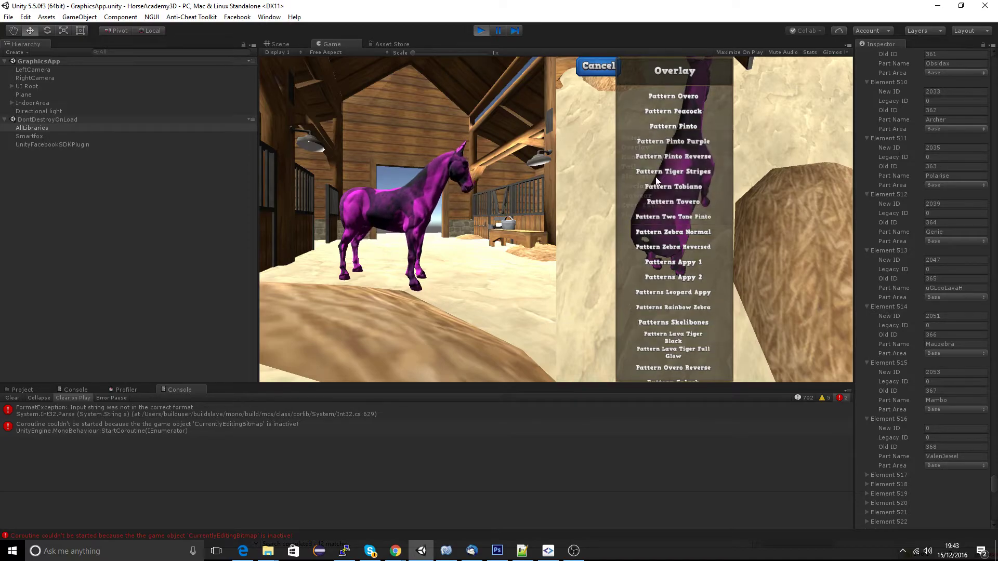
pyautogui.scroll(-2, 681, 213)
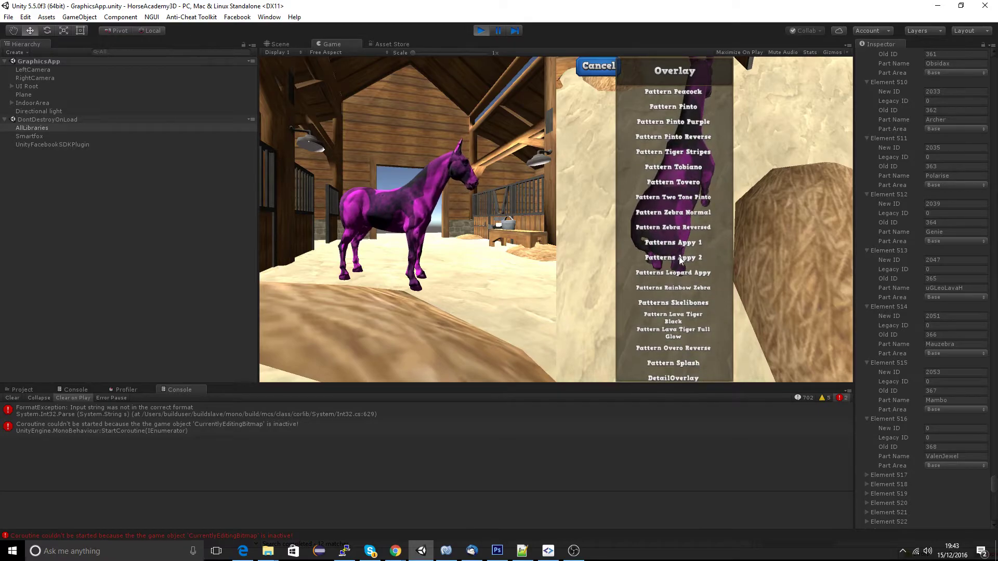
pyautogui.click(678, 256)
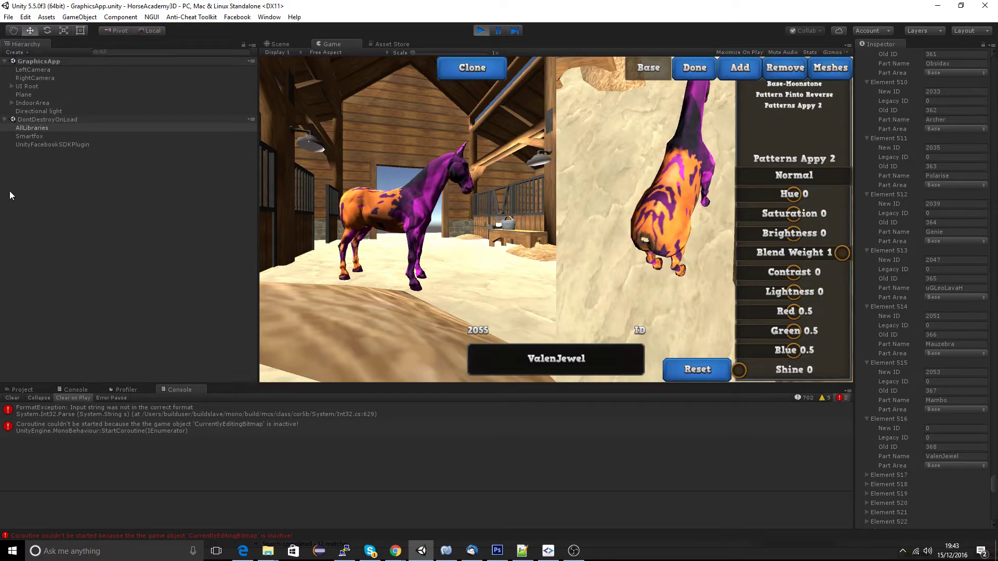
pyautogui.hotkey('alt', 'Tab')
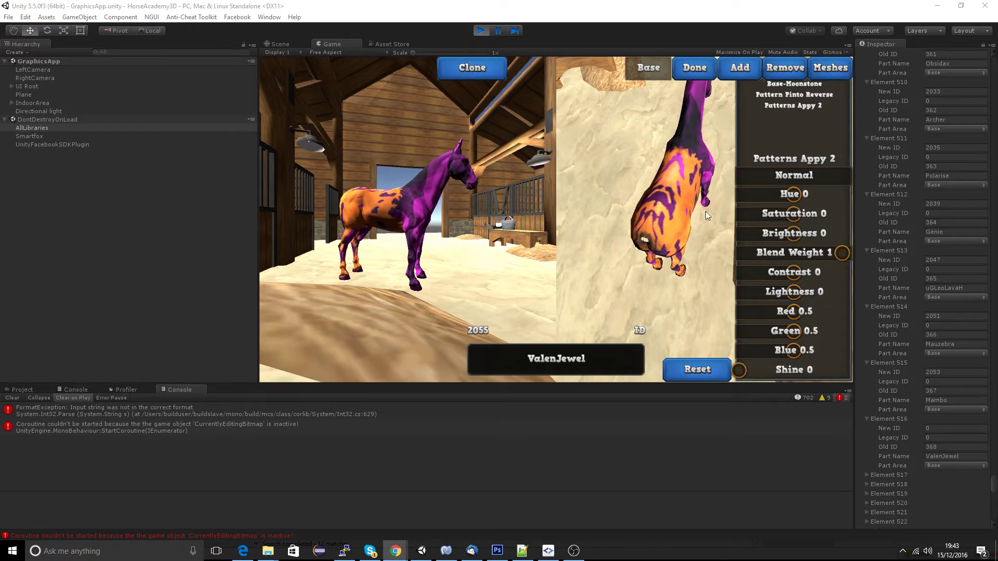
# Adjust the Patterns Appy 2 layer to hue about -58.4, saturation about 61.4 and brightness -66.
pyautogui.moveTo(793, 194); pyautogui.dragTo(773, 199)
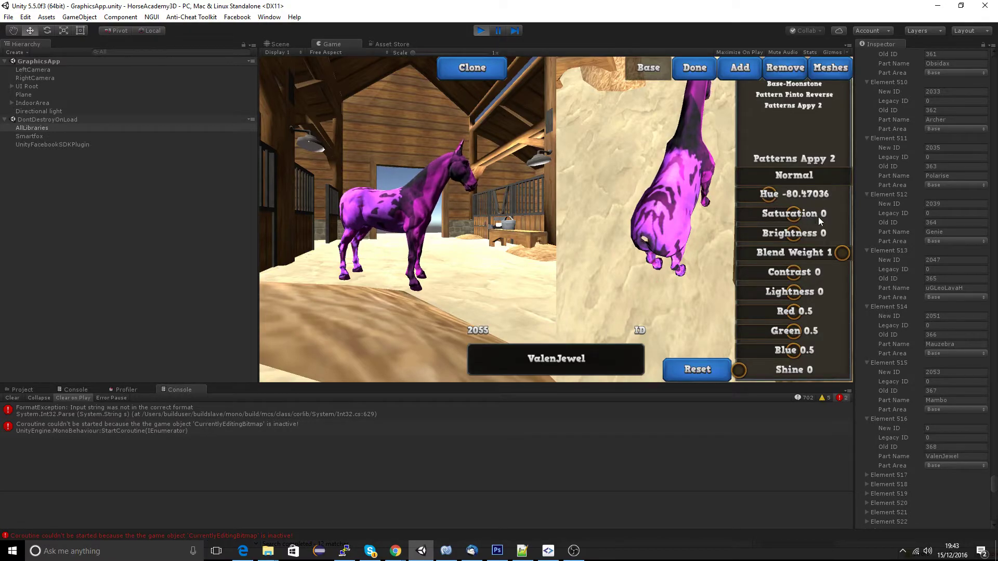
pyautogui.moveTo(803, 211); pyautogui.dragTo(760, 214)
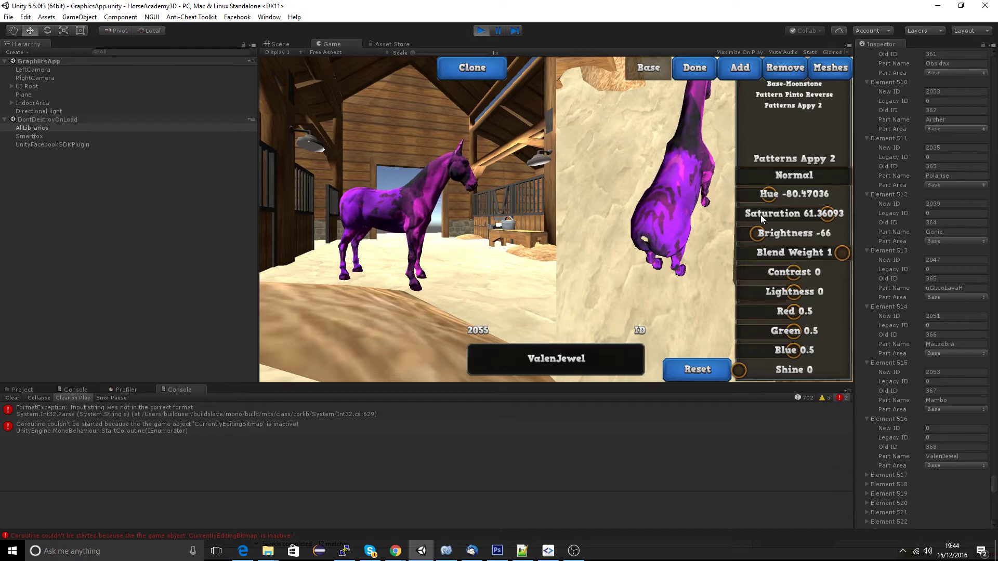
pyautogui.moveTo(780, 200)
pyautogui.mouseDown()
pyautogui.moveTo(765, 193)
pyautogui.moveTo(788, 197)
pyautogui.moveTo(780, 196)
pyautogui.mouseUp()
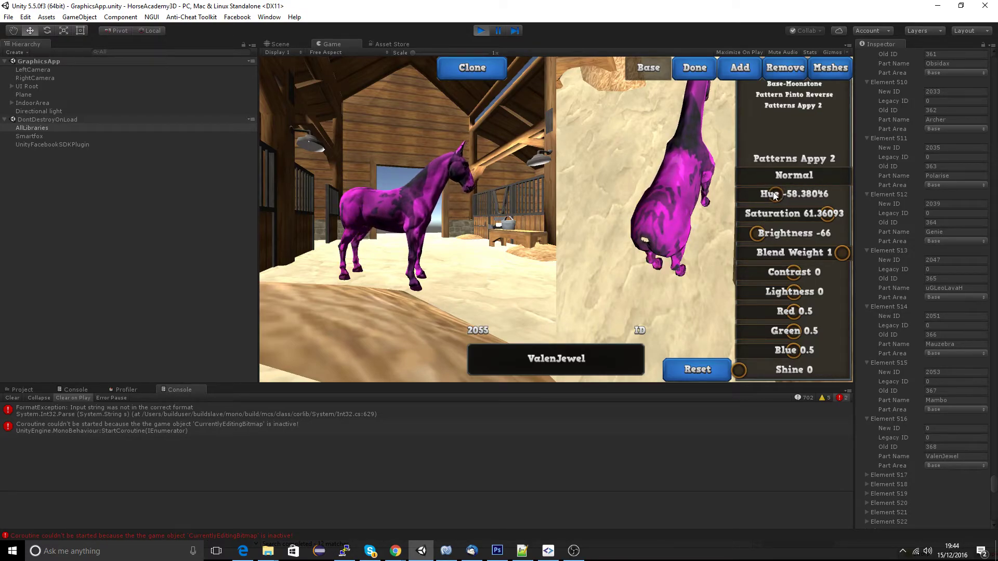
# Adjust the Base-Moonstone layer to brightness -69 and hue about -52.1, and compare it with the reference horse in the browser.
pyautogui.click(778, 86)
pyautogui.moveTo(753, 235); pyautogui.dragTo(761, 238)
pyautogui.moveTo(796, 272); pyautogui.dragTo(773, 267)
pyautogui.click(795, 274)
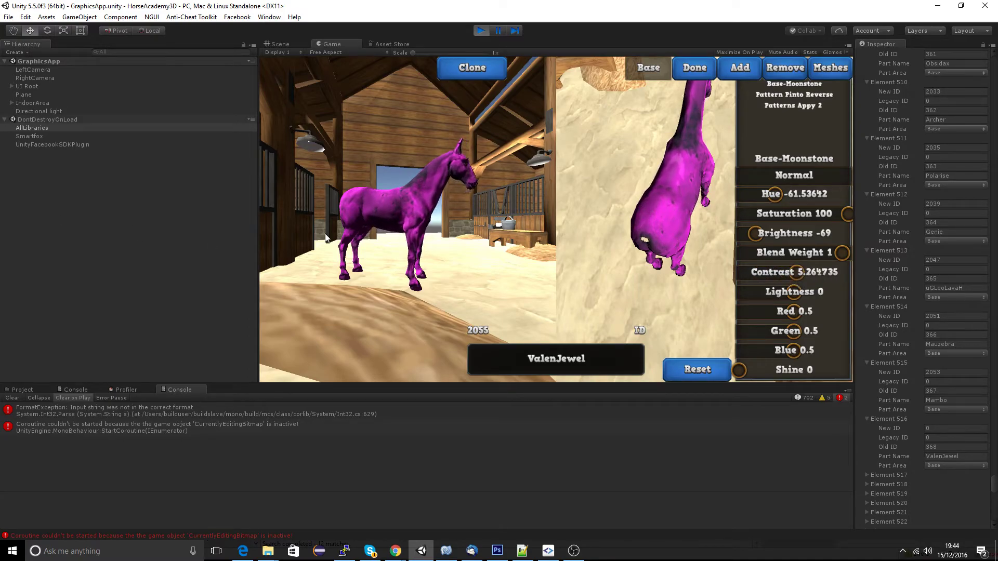
pyautogui.moveTo(777, 196); pyautogui.dragTo(777, 198)
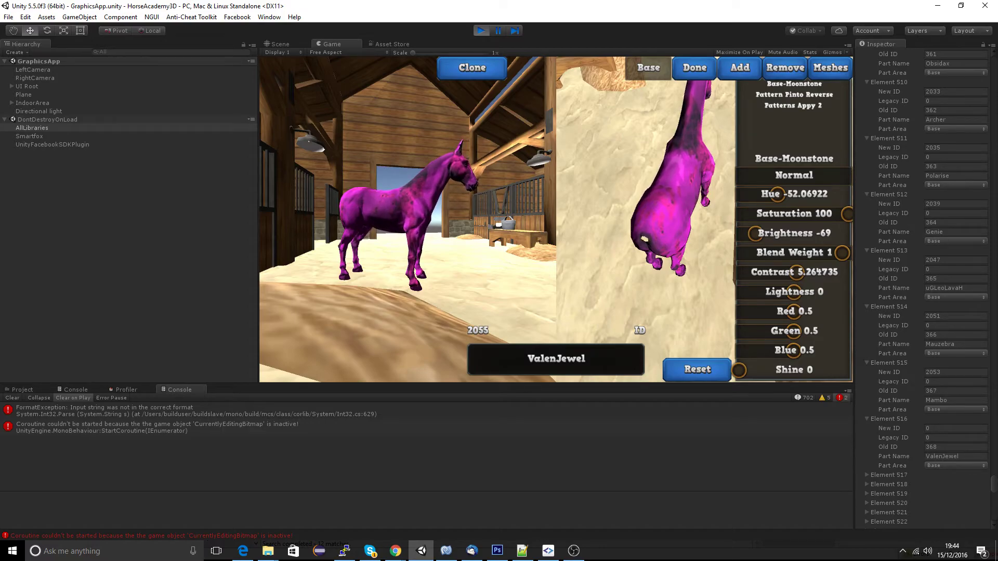
pyautogui.hotkey('alt', 'Tab')
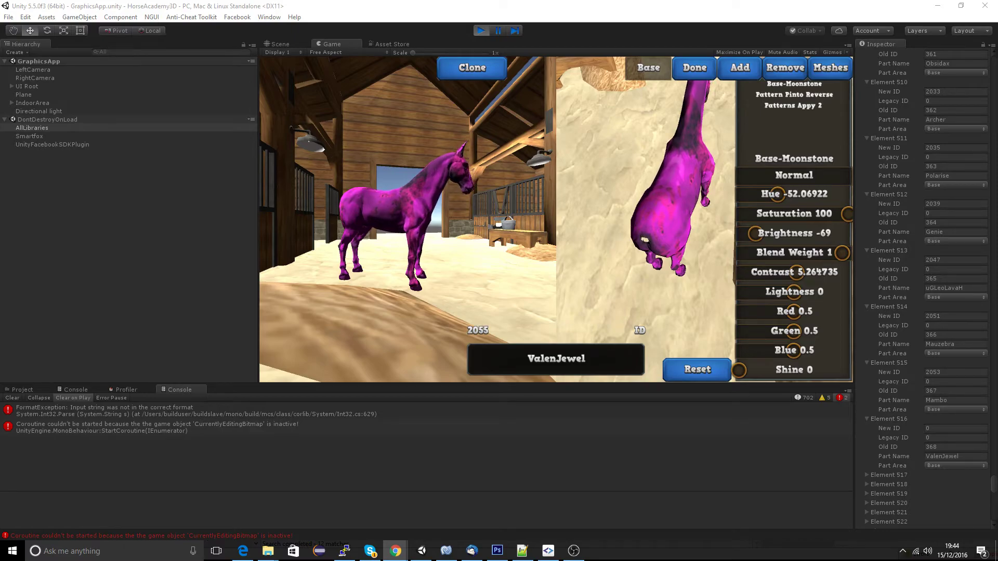
pyautogui.moveTo(0, 103); pyautogui.dragTo(203, 52)
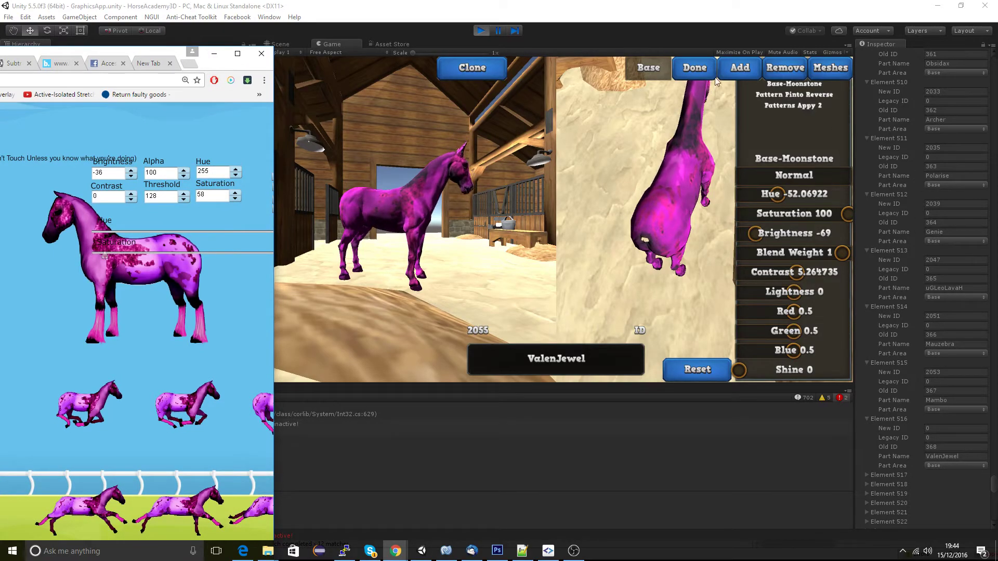
# Set the Patterns Appy 2 layer's brightness to -50 and its blend mode to Screen, checking against the reference horse.
pyautogui.click(794, 106)
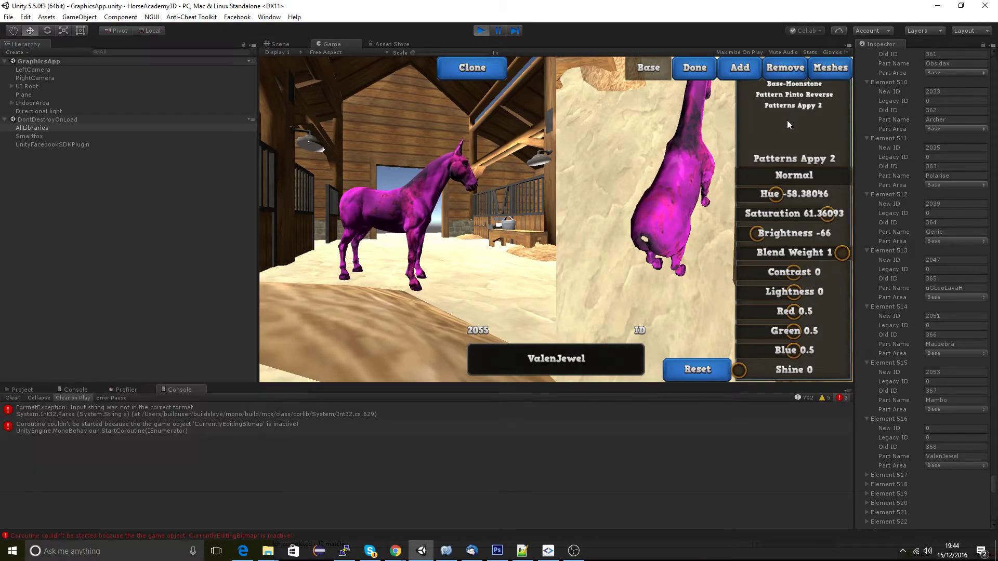
pyautogui.moveTo(1, 50); pyautogui.dragTo(0, 49)
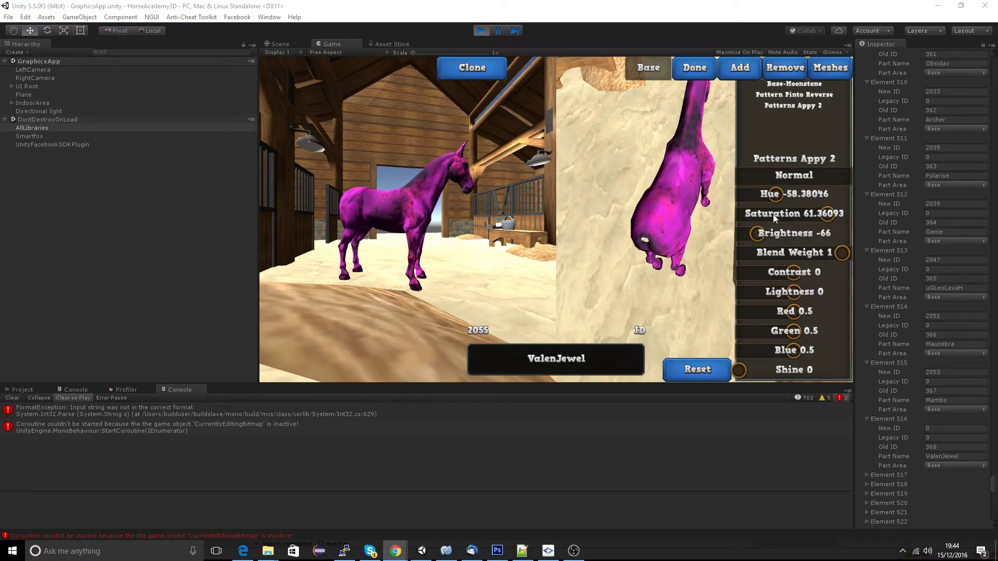
pyautogui.click(801, 117)
pyautogui.moveTo(757, 233); pyautogui.dragTo(768, 238)
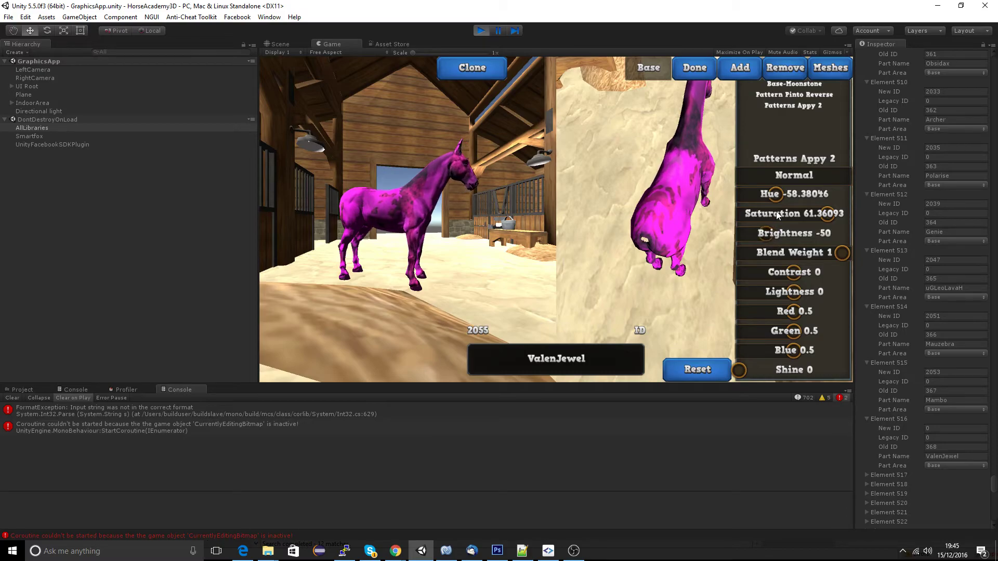
pyautogui.click(787, 176)
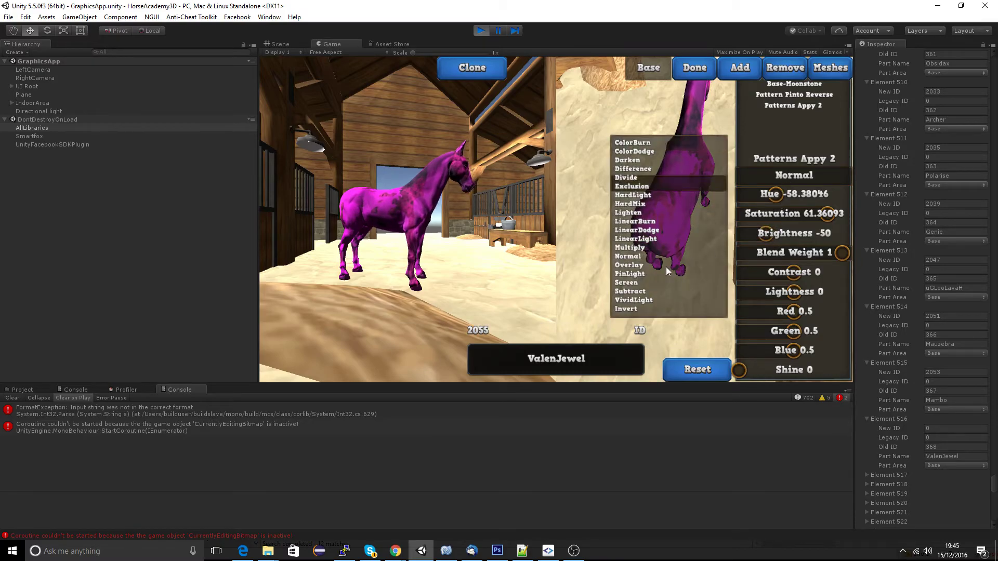
pyautogui.click(641, 283)
# Refine the Patterns Appy 2 layer to brightness -65, saturation about -2.6 and hue about -151.5.
pyautogui.moveTo(765, 235); pyautogui.dragTo(757, 237)
pyautogui.moveTo(828, 213); pyautogui.dragTo(758, 232)
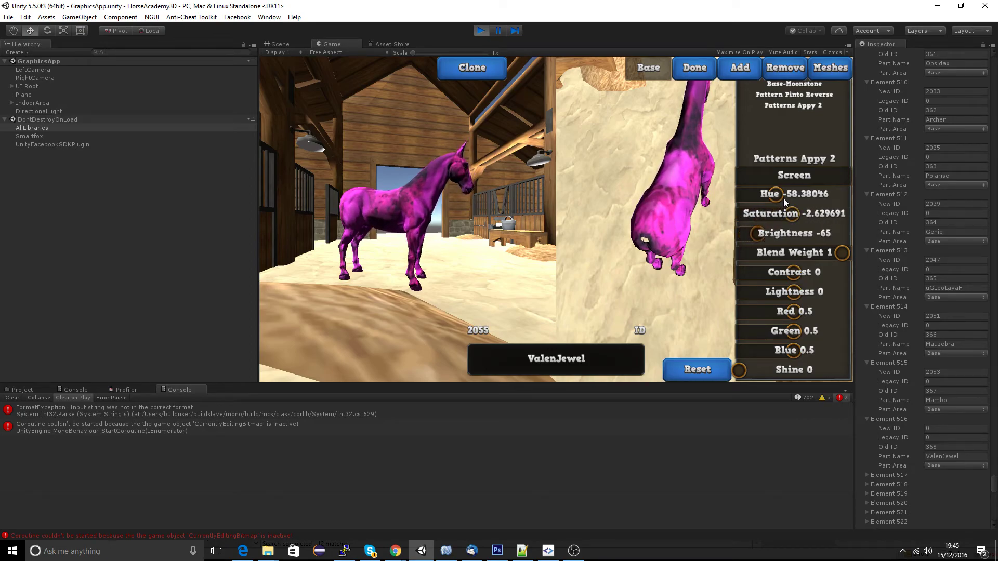
pyautogui.moveTo(783, 199); pyautogui.dragTo(744, 197)
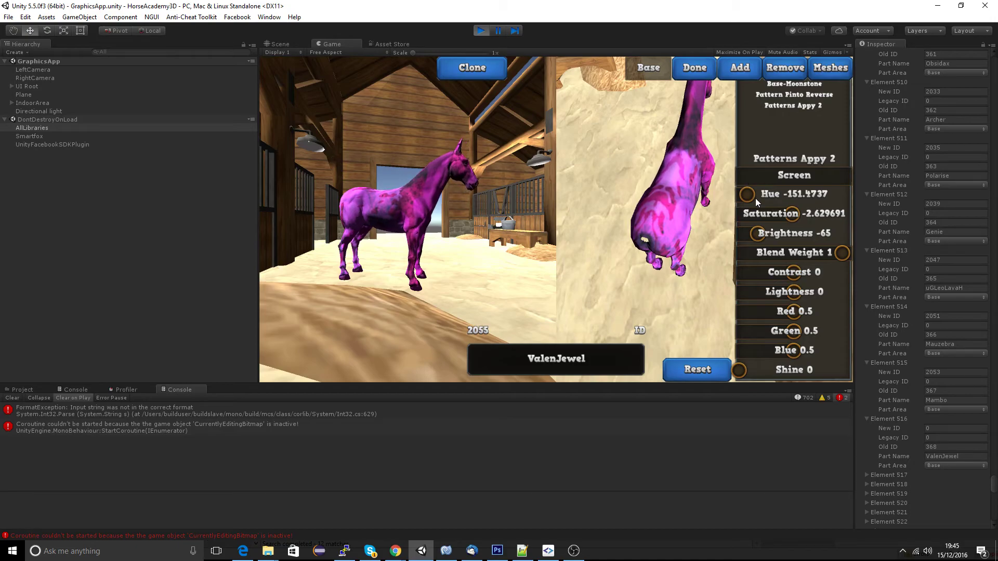
# Refine the Pattern Pinto Reverse layer to saturation about 67.5 and hue about -83.6.
pyautogui.click(791, 96)
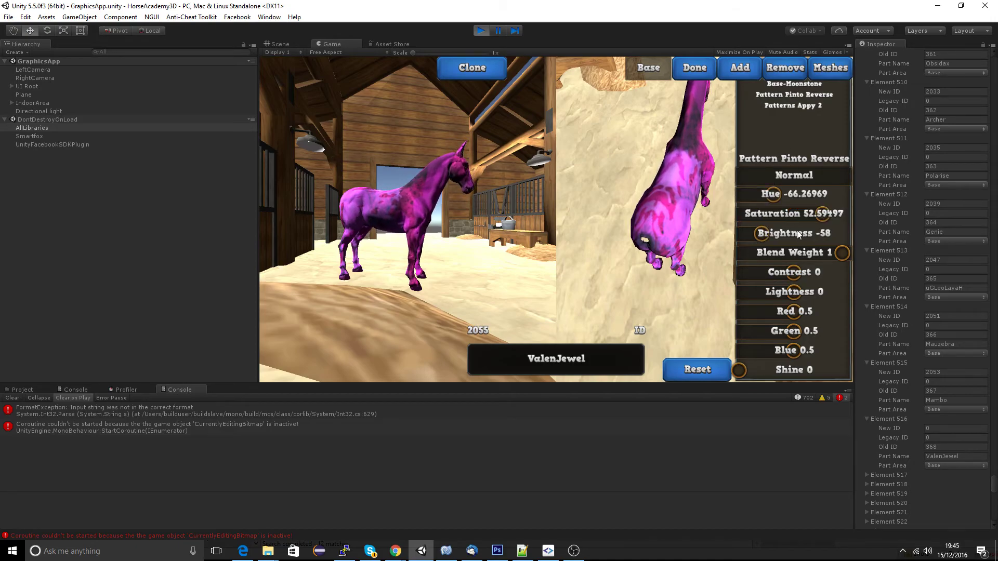
pyautogui.moveTo(805, 216); pyautogui.dragTo(830, 216)
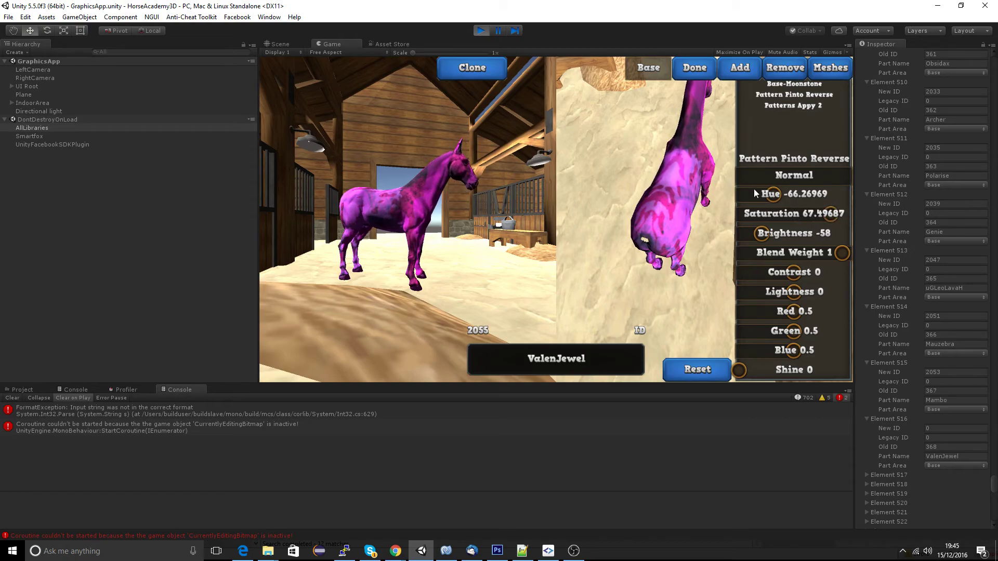
pyautogui.moveTo(772, 195); pyautogui.dragTo(767, 196)
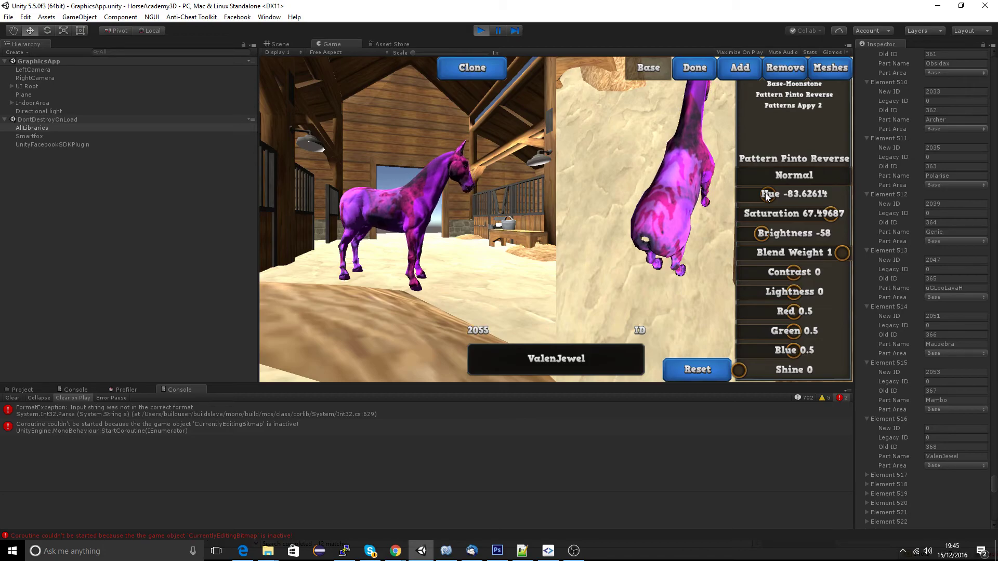
# Compare the horse with the ValenJewel reference in the browser and bring the spreadsheet of missing parts into view.
pyautogui.moveTo(0, 46); pyautogui.dragTo(214, 31)
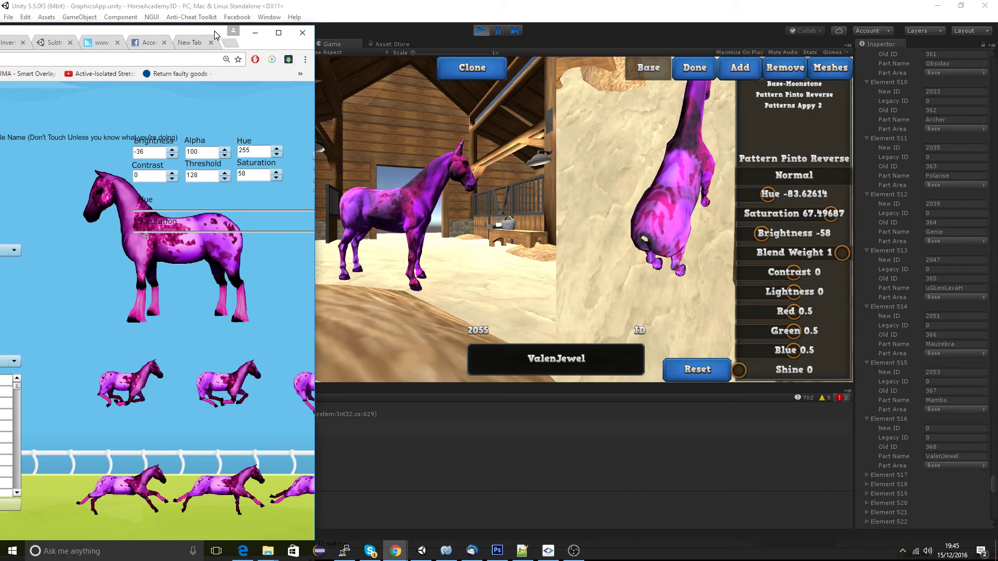
pyautogui.moveTo(217, 34); pyautogui.dragTo(213, 35)
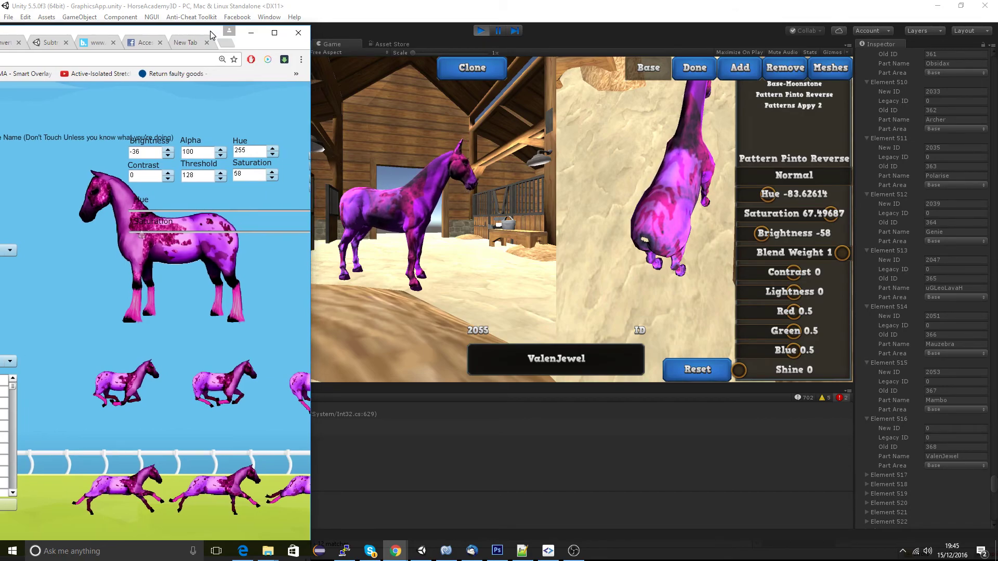
pyautogui.hotkey('ctrl', 'Tab')
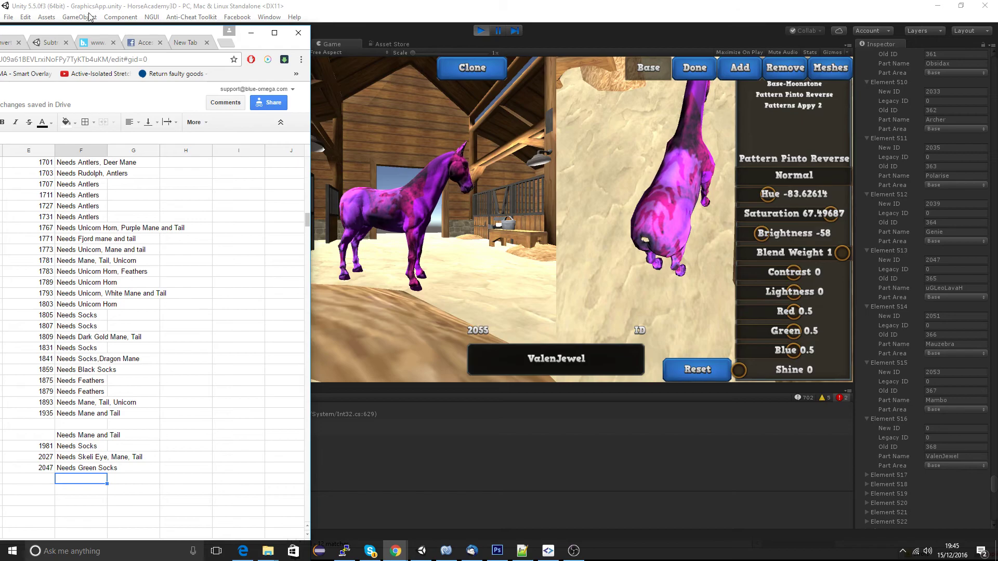
pyautogui.moveTo(86, 33); pyautogui.dragTo(162, 19)
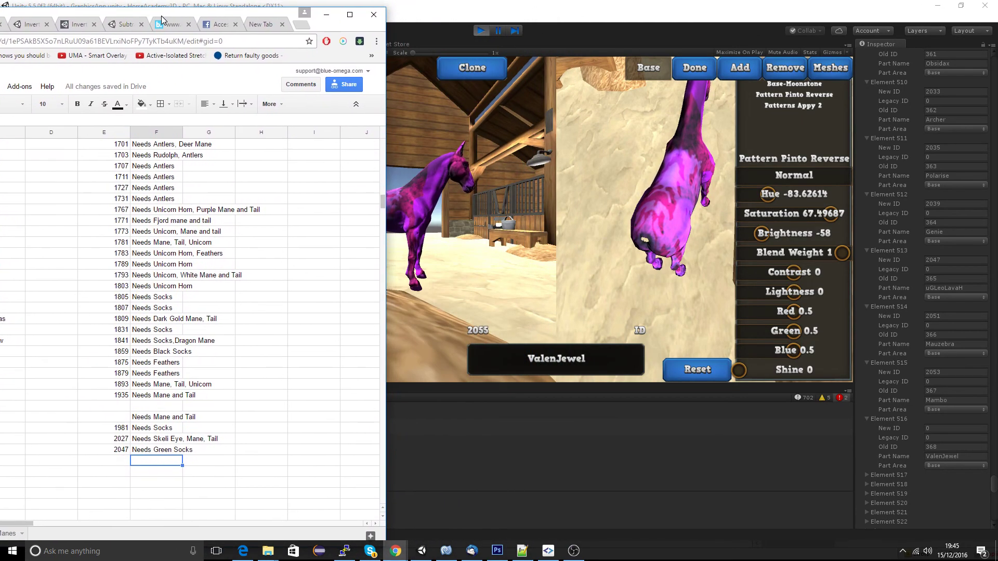
# Log ID 2055 with the note "Needs Socks" in the first empty row below 2047, and return to the Unity editor.
pyautogui.click(114, 461)
pyautogui.write('2055')
pyautogui.press('Left')
pyautogui.press('Left')
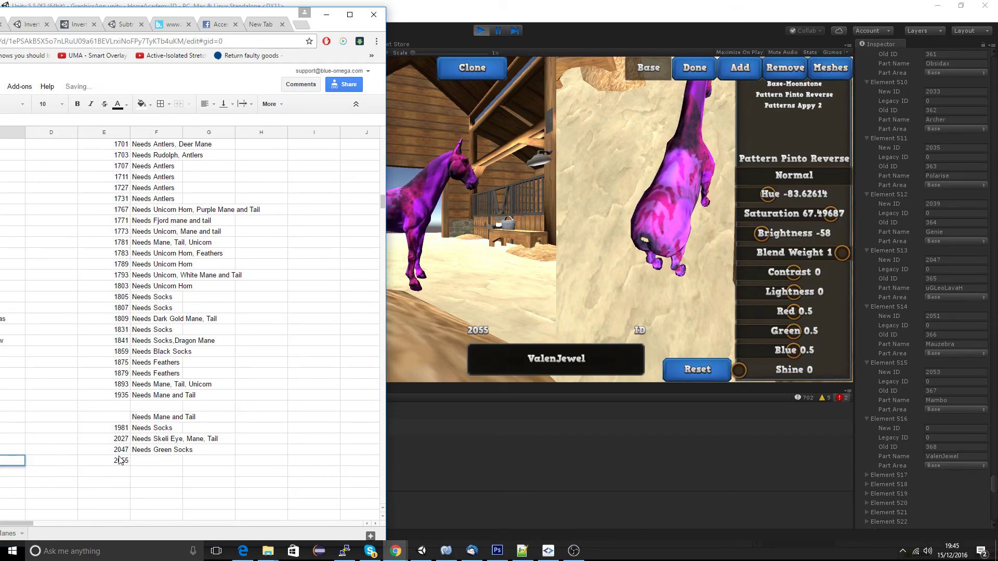
pyautogui.press('Right')
pyautogui.press('Right')
pyautogui.press('Right')
pyautogui.write('Needs S')
pyautogui.press('Return')
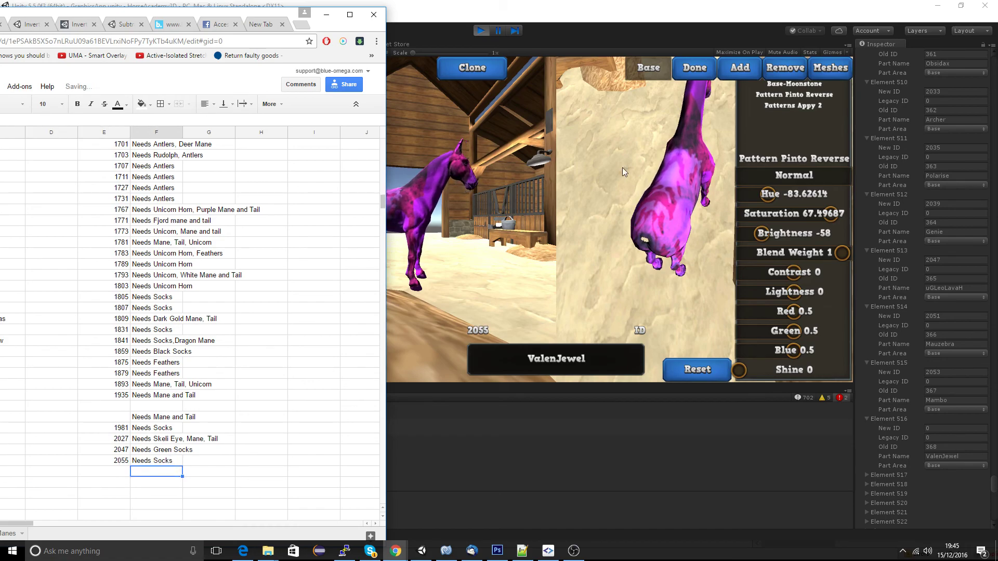
pyautogui.moveTo(253, 15); pyautogui.dragTo(0, 29)
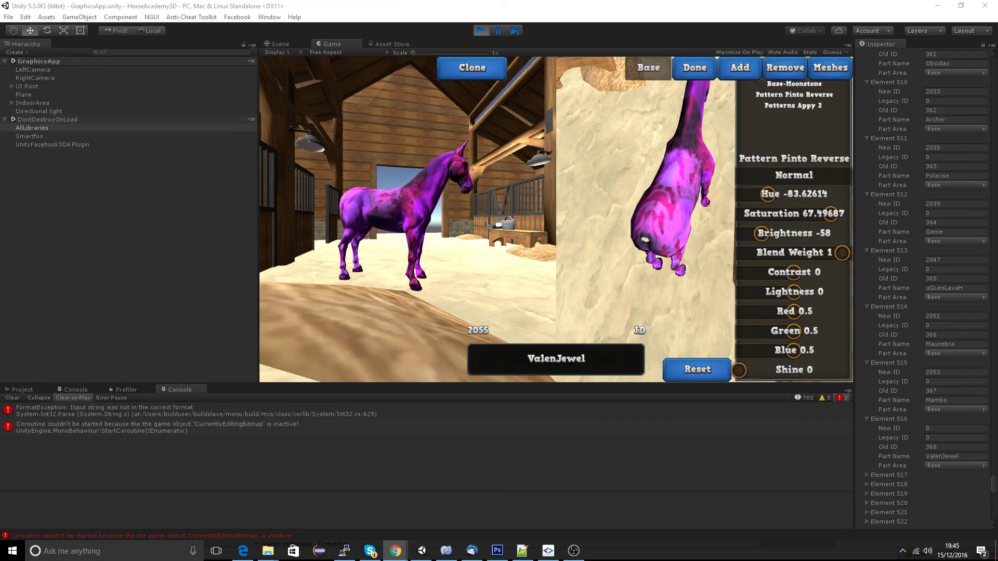